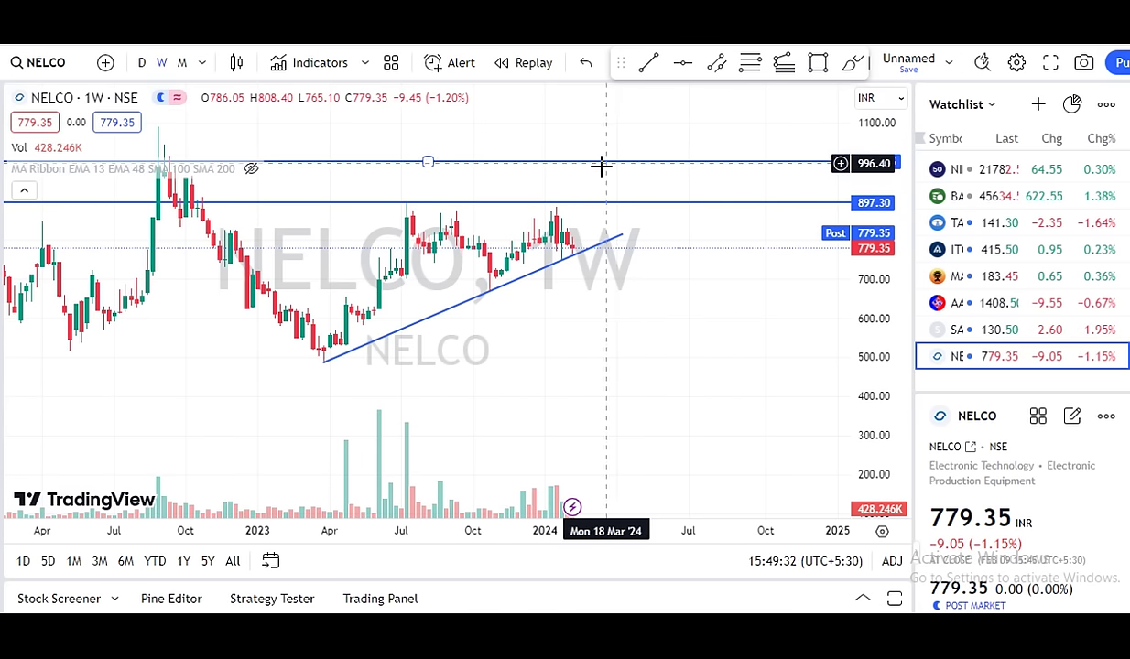
# Examine NELCO's long-term weekly price history back to 2019 against the drawn horizontal levels and trendlines
pyautogui.scroll(-3, 604, 169)
pyautogui.scroll(-2, 865, 240)
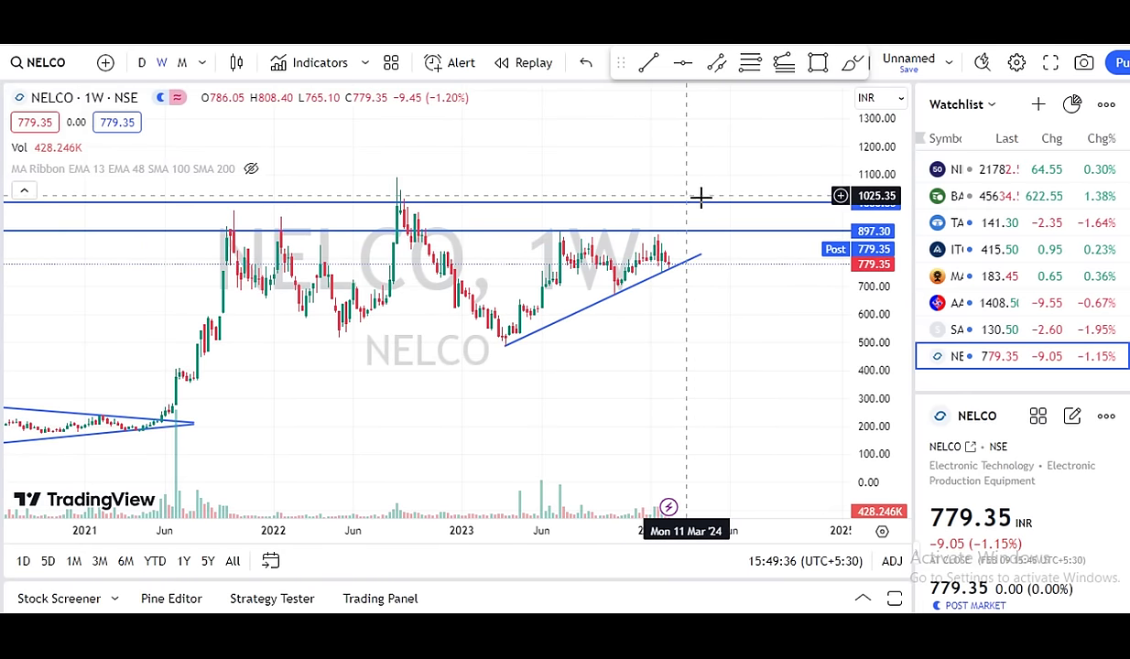
pyautogui.scroll(-2, 669, 373)
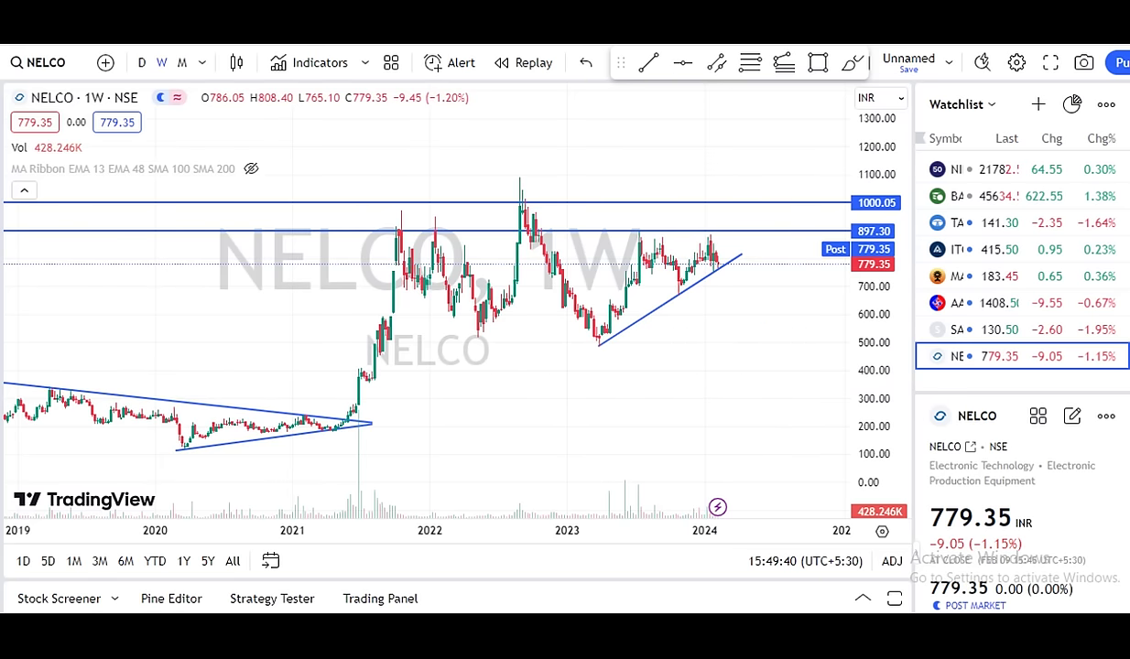
# Switch to NELCO's Screener page and review its book value, price to book value, stock P/E, ROCE and ROE
pyautogui.hotkey('ctrl', 'Tab')
pyautogui.scroll(-1, 708, 347)
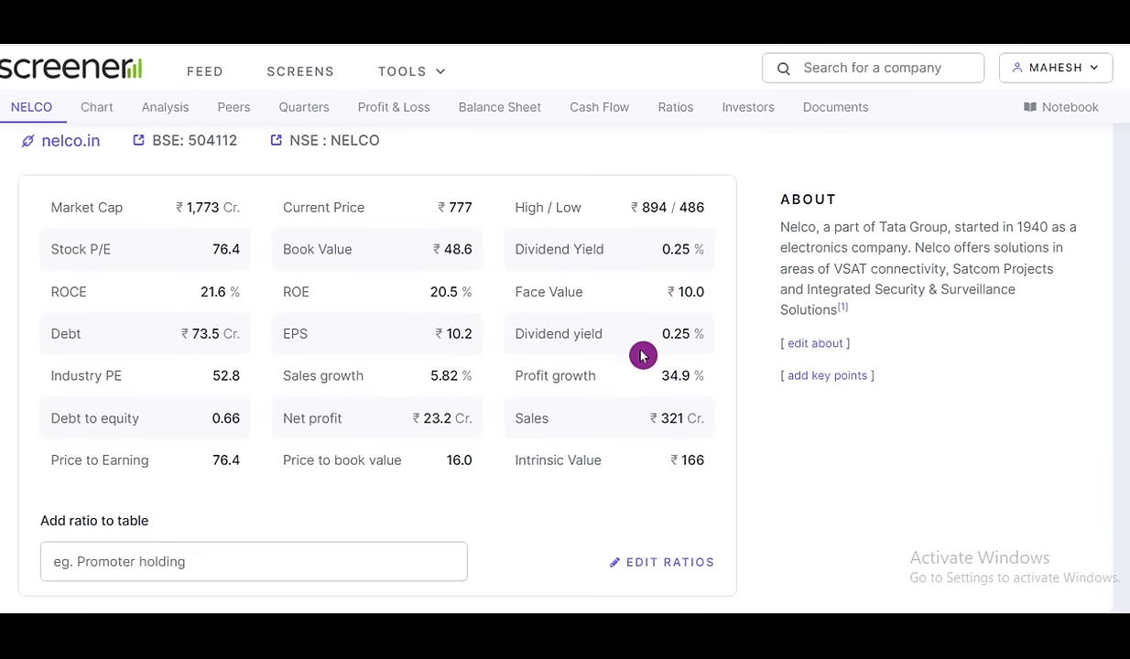
pyautogui.moveTo(470, 248); pyautogui.dragTo(475, 250)
pyautogui.moveTo(448, 462); pyautogui.dragTo(488, 468)
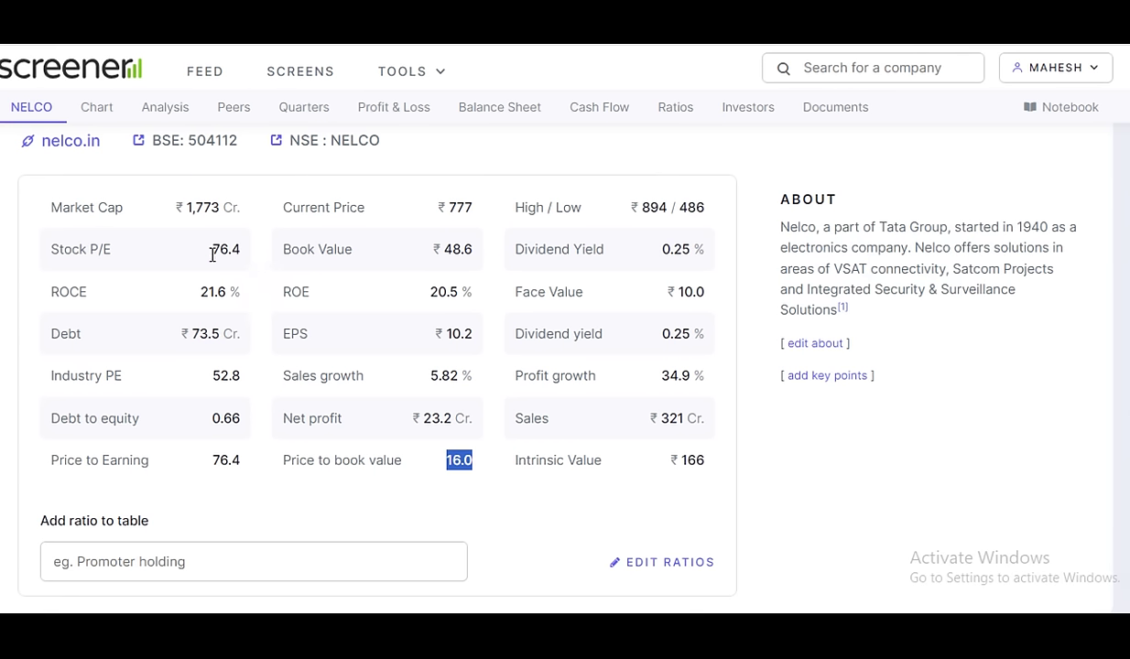
pyautogui.moveTo(210, 250); pyautogui.dragTo(243, 256)
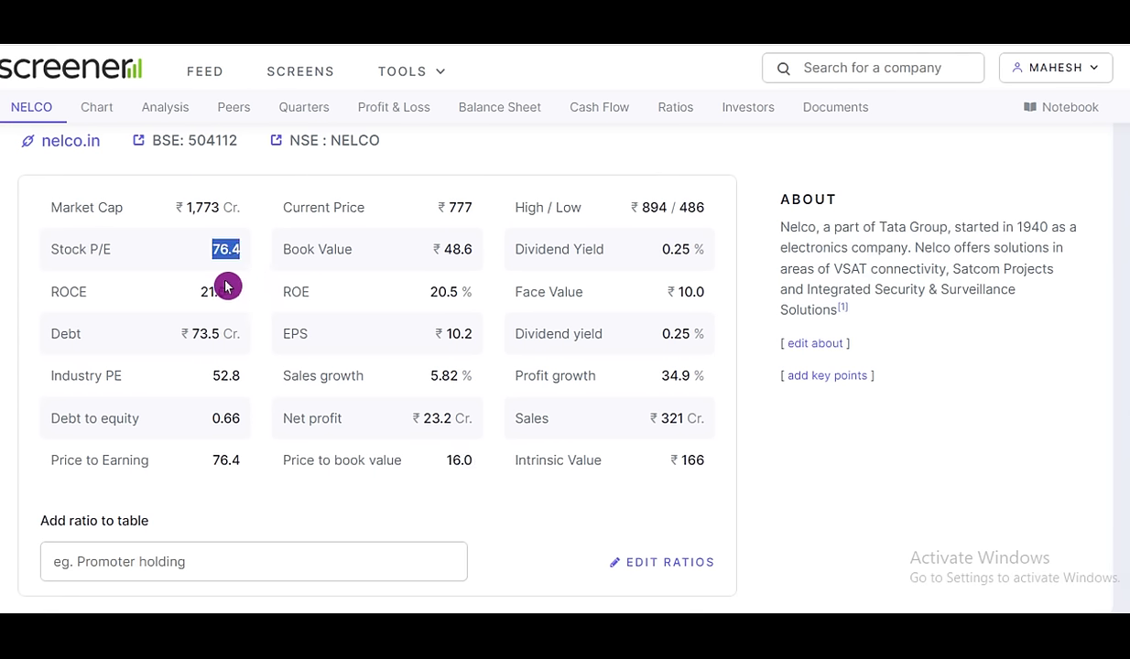
pyautogui.moveTo(196, 295); pyautogui.dragTo(477, 309)
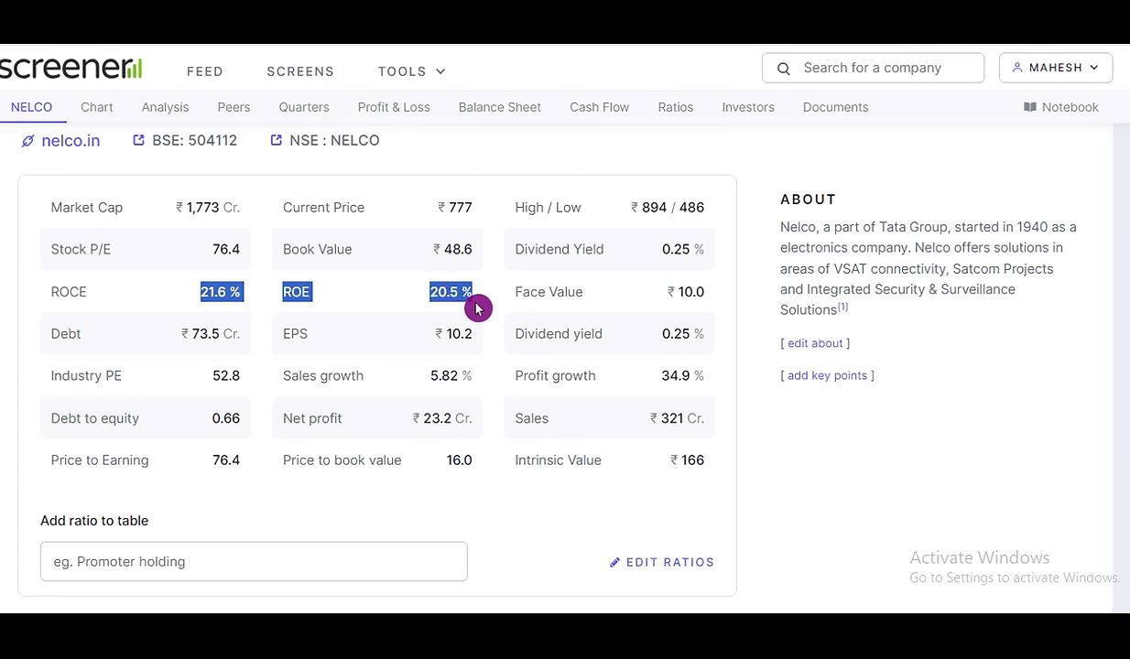
# Check NELCO's debt and debt to equity, compare industry PE with stock P/E, and check the intrinsic value
pyautogui.moveTo(177, 334); pyautogui.dragTo(246, 334)
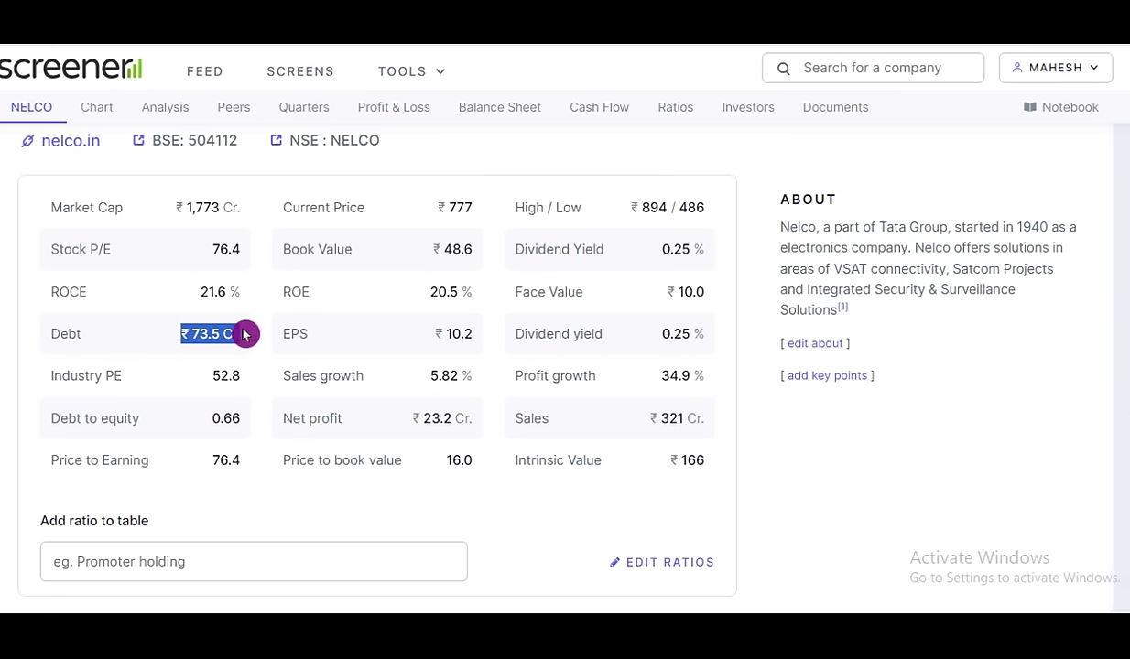
pyautogui.moveTo(212, 419); pyautogui.dragTo(246, 424)
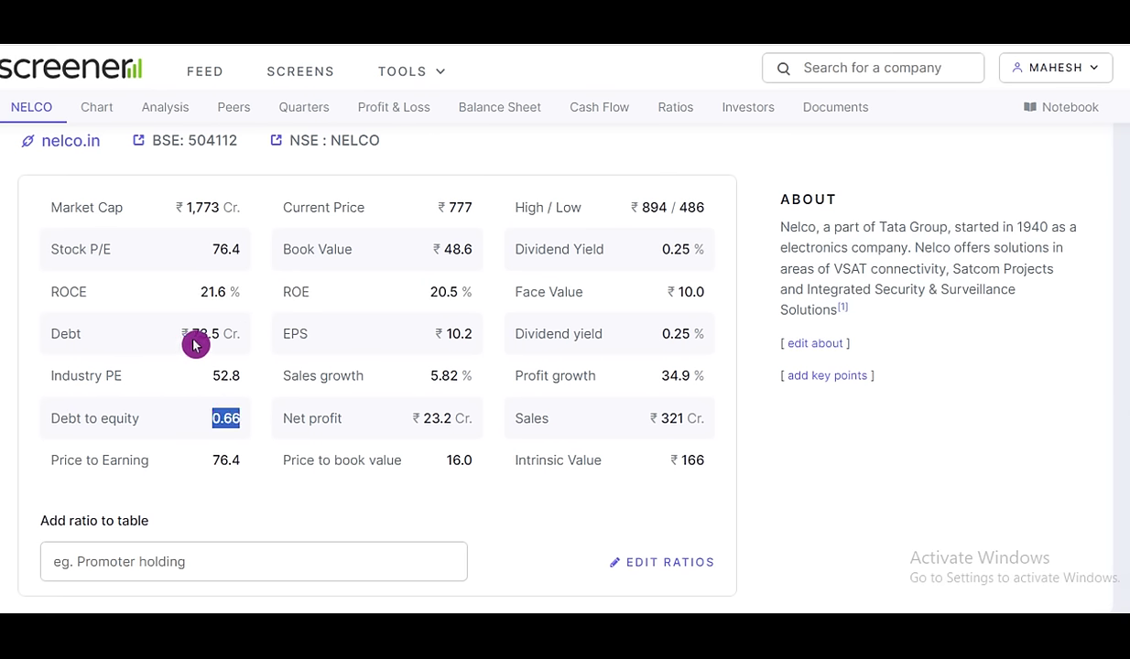
pyautogui.moveTo(210, 378); pyautogui.dragTo(244, 379)
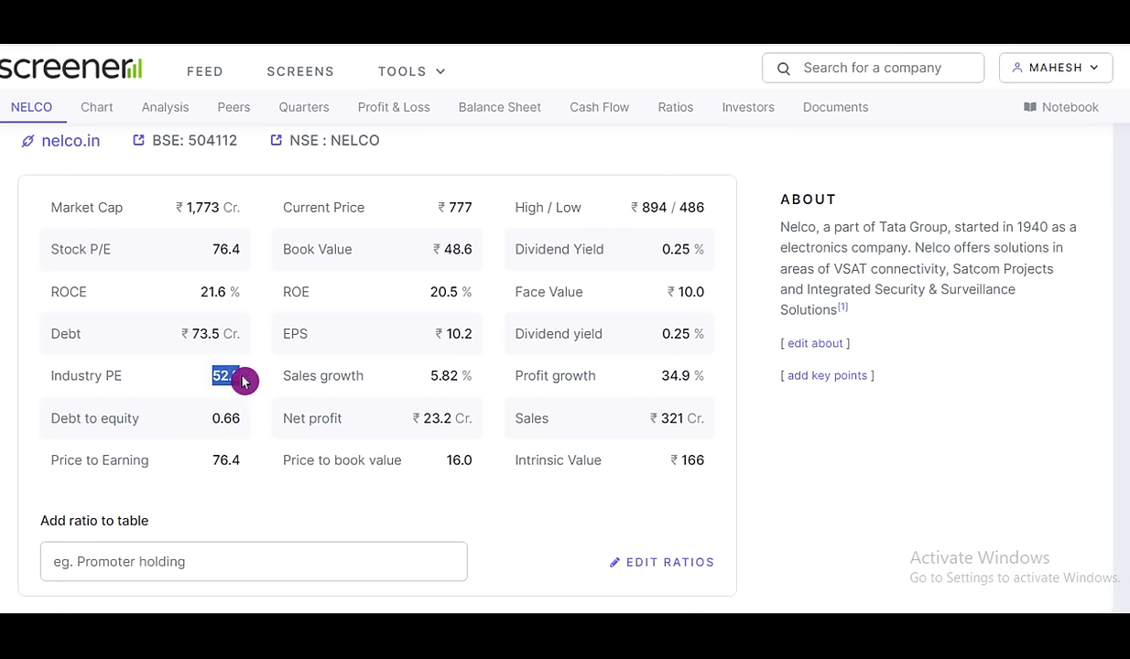
pyautogui.moveTo(210, 255); pyautogui.dragTo(244, 256)
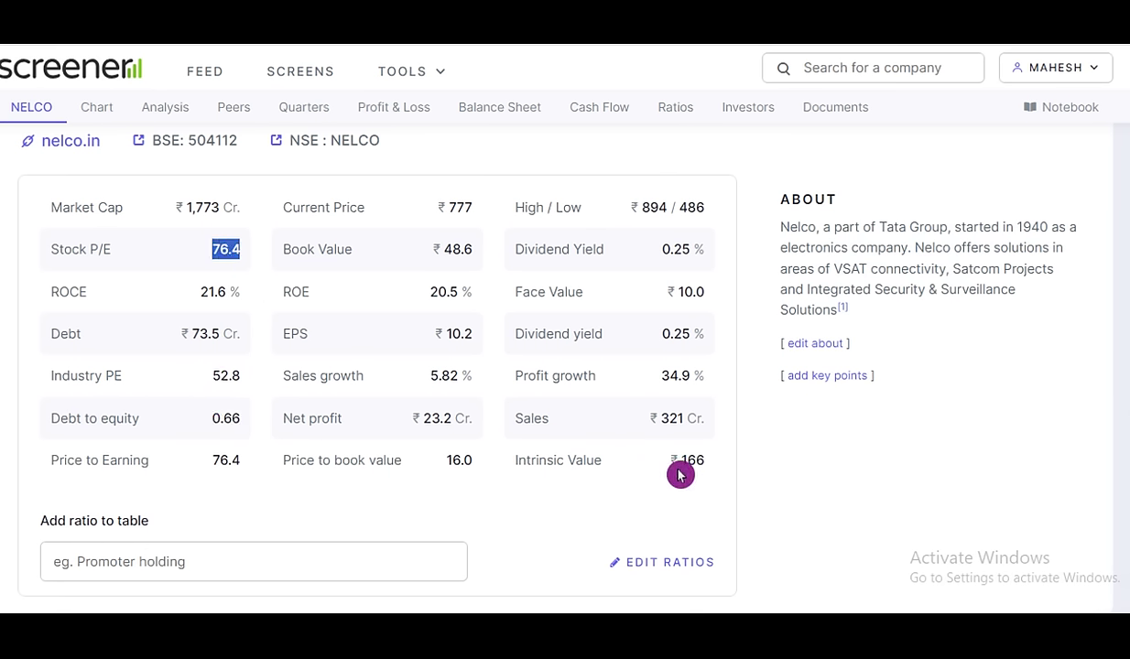
pyautogui.moveTo(673, 457); pyautogui.dragTo(722, 471)
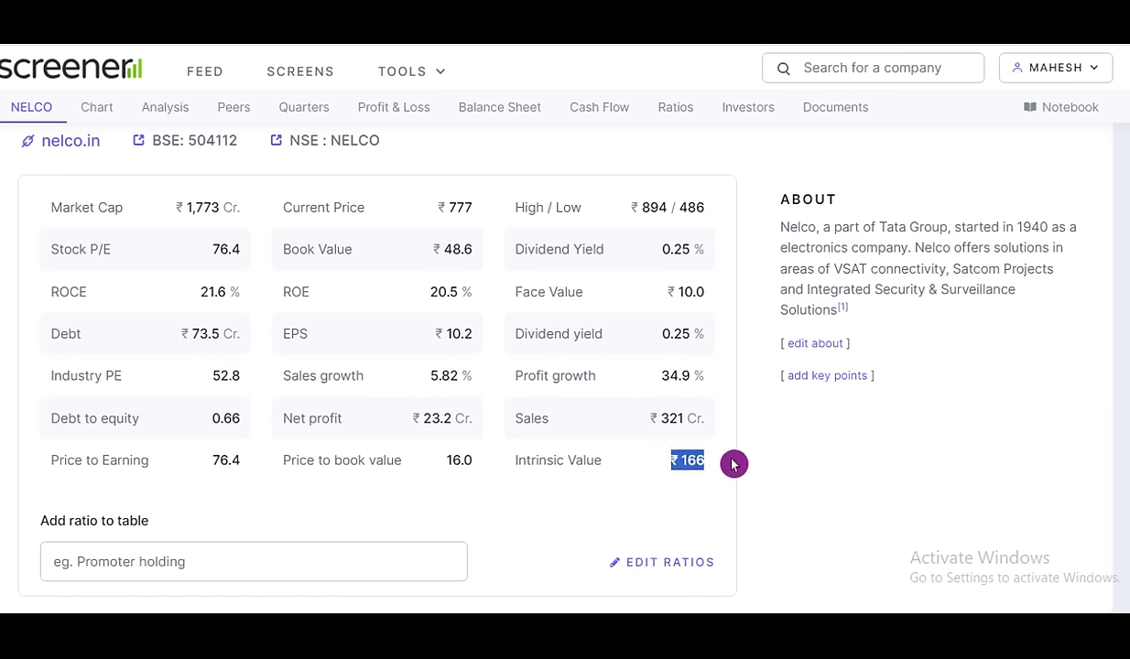
# Read the company description, highlighting its Tata Group membership, electronics business and VSAT connectivity
pyautogui.moveTo(882, 231); pyautogui.dragTo(950, 232)
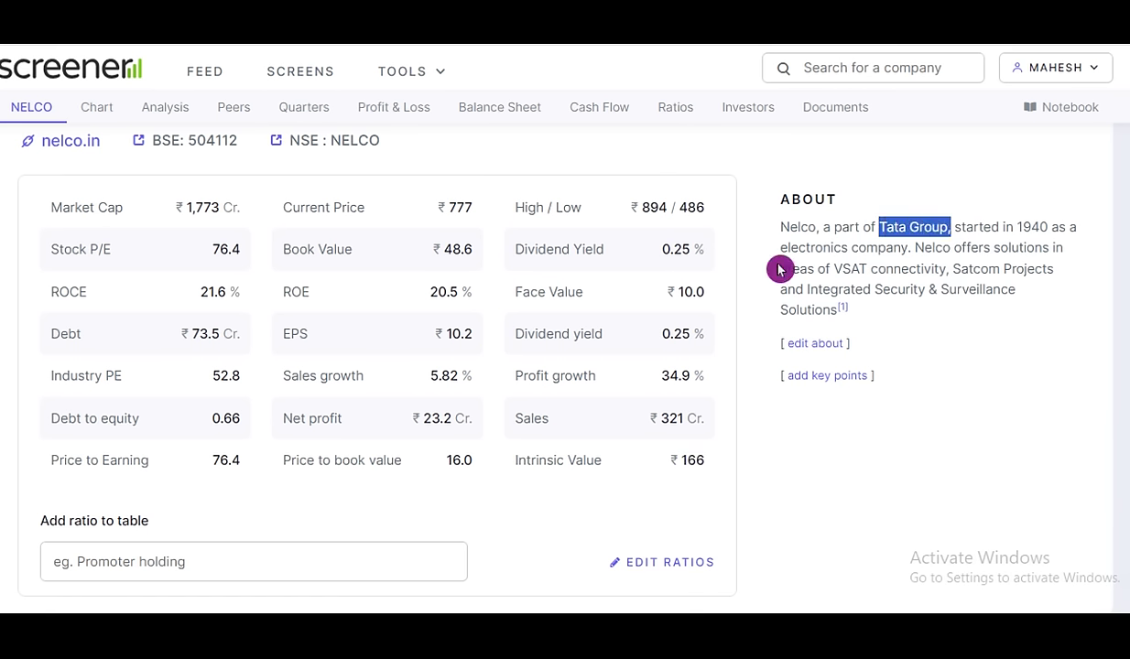
pyautogui.moveTo(780, 247); pyautogui.dragTo(904, 252)
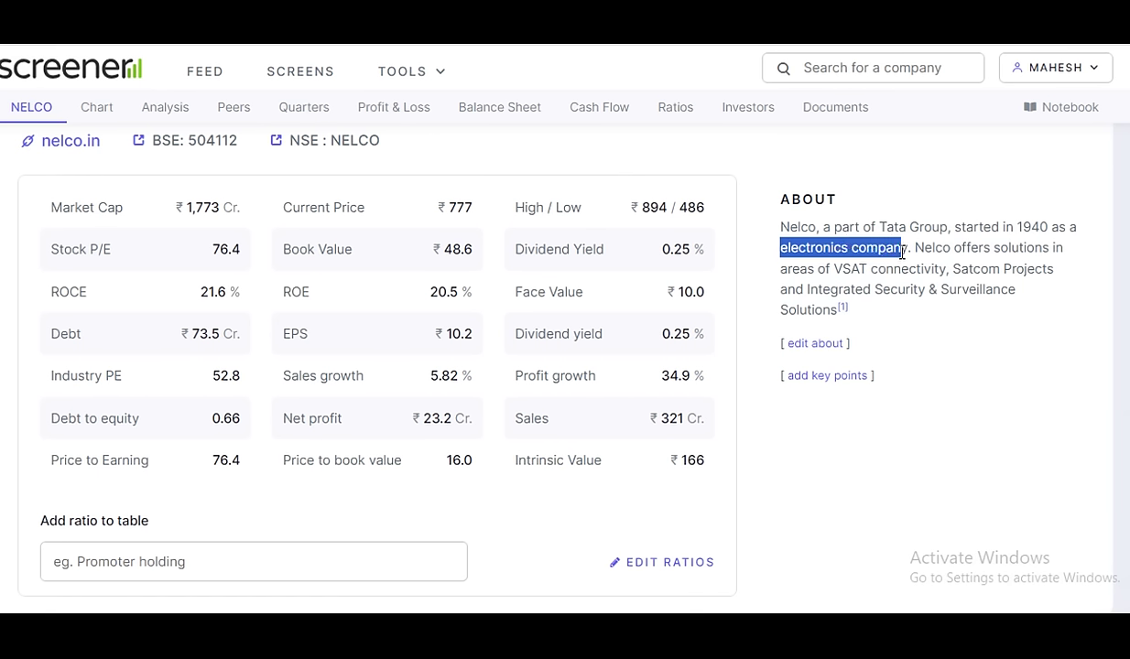
pyautogui.moveTo(833, 269); pyautogui.dragTo(934, 268)
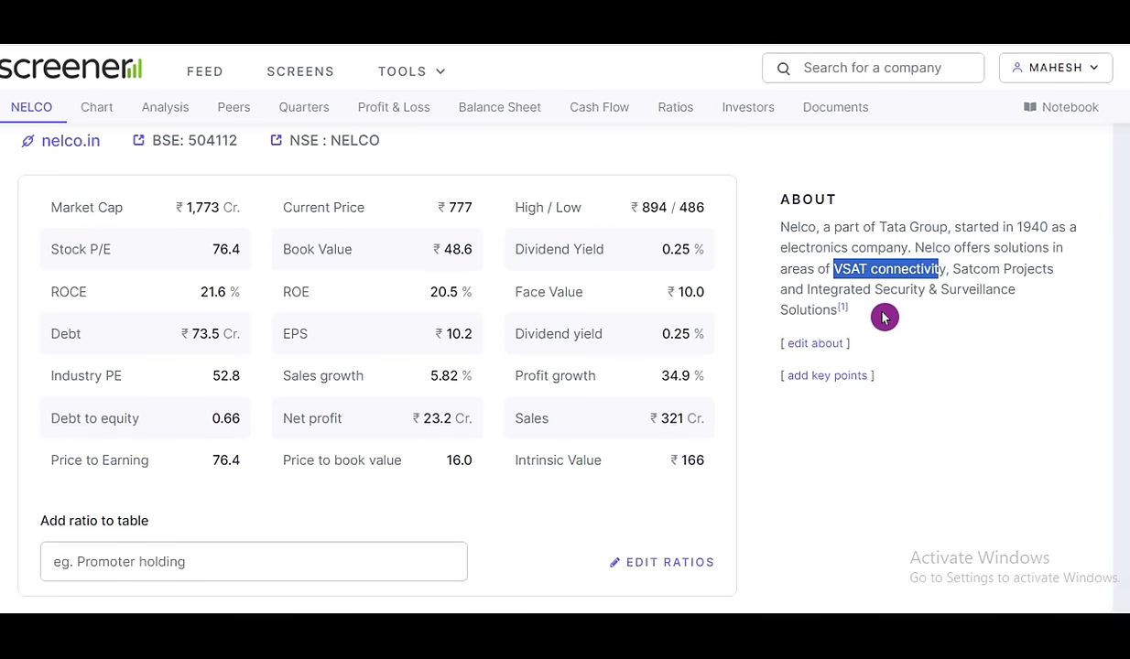
pyautogui.click(958, 484)
# Display the PE Ratio chart for NELCO and examine its PE, median PE and TTM EPS history
pyautogui.scroll(-4, 865, 452)
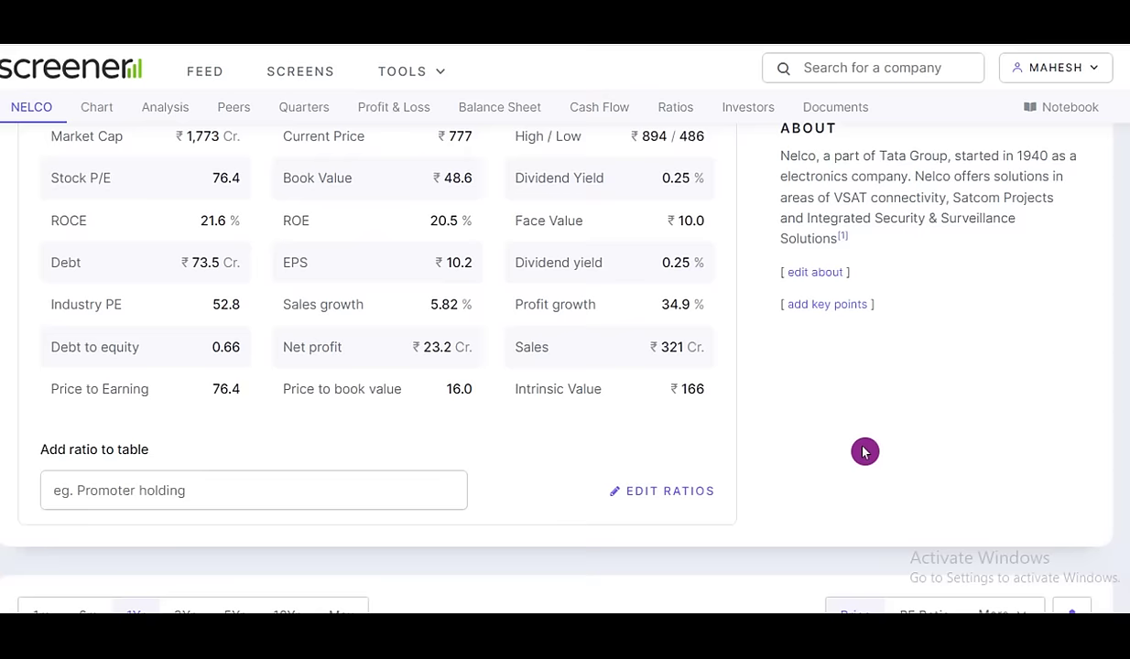
pyautogui.scroll(-3, 874, 424)
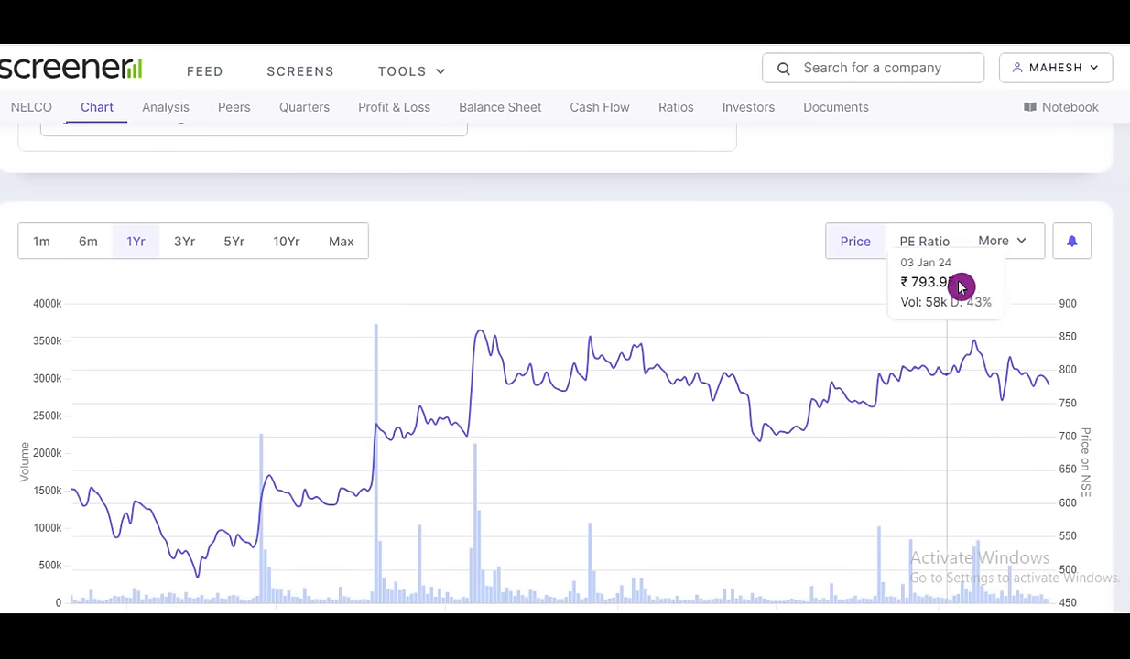
pyautogui.click(927, 244)
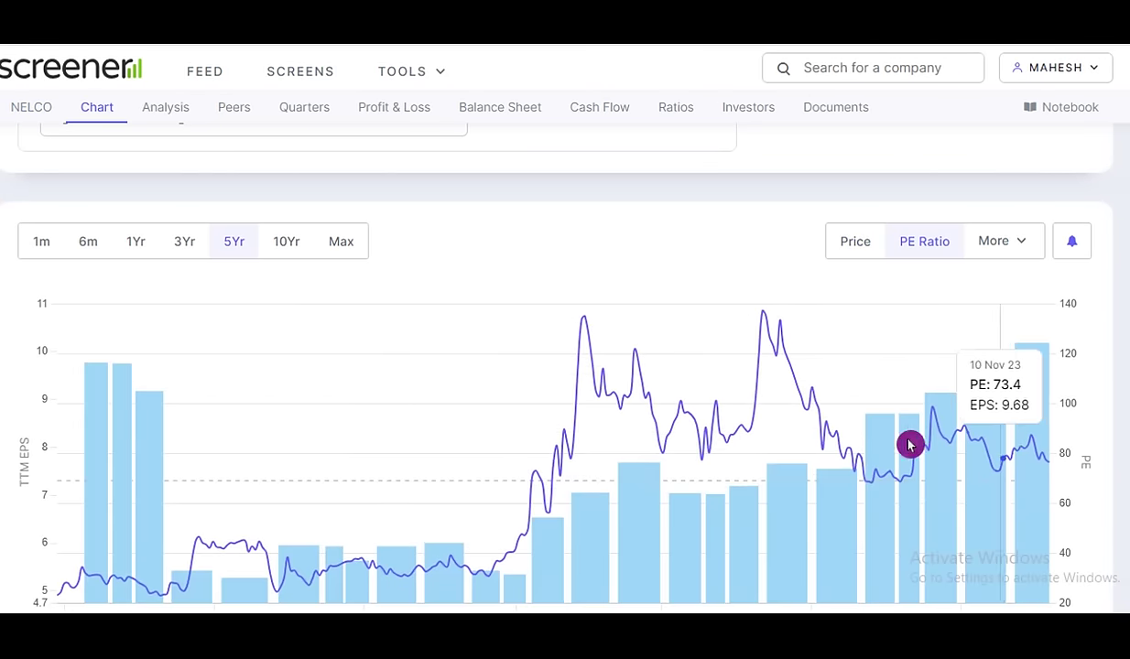
pyautogui.scroll(-4, 900, 444)
pyautogui.scroll(3, 941, 417)
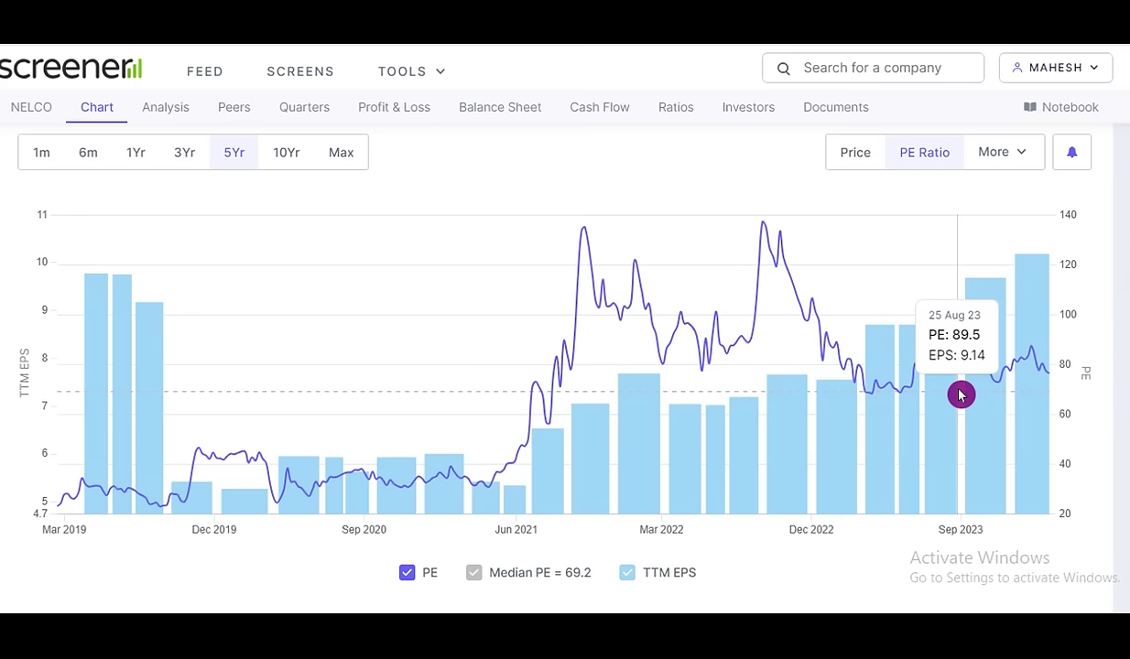
# Review the pros and cons, highlighting the book value remark, and examine the peer comparison table
pyautogui.scroll(-5, 830, 410)
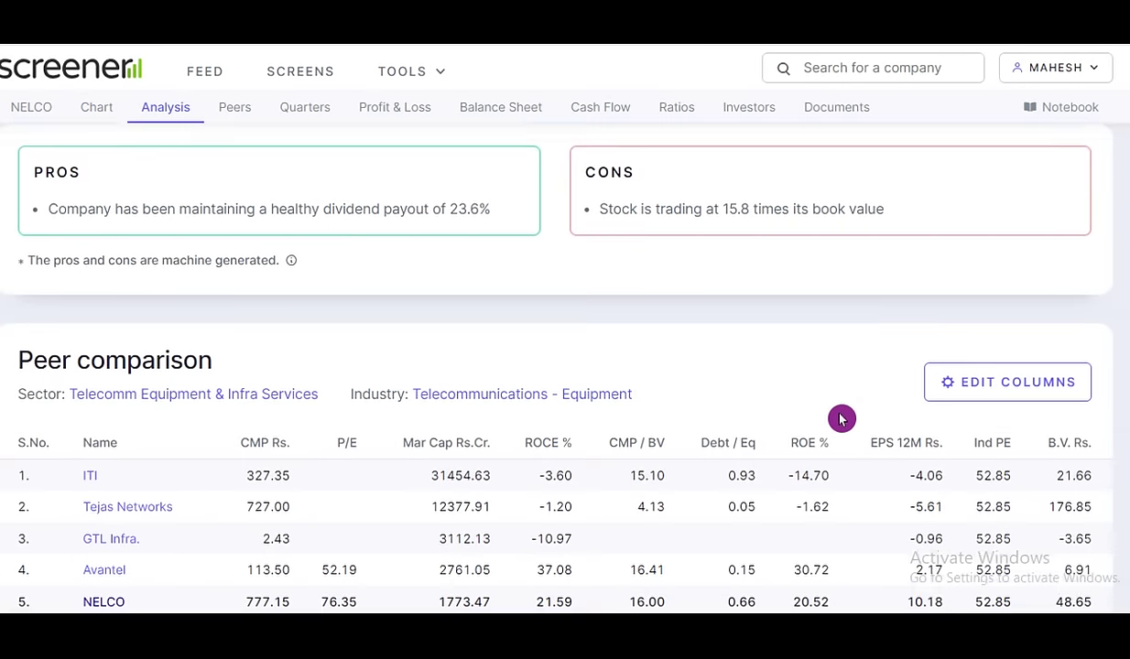
pyautogui.scroll(1, 840, 419)
pyautogui.moveTo(598, 282); pyautogui.dragTo(922, 286)
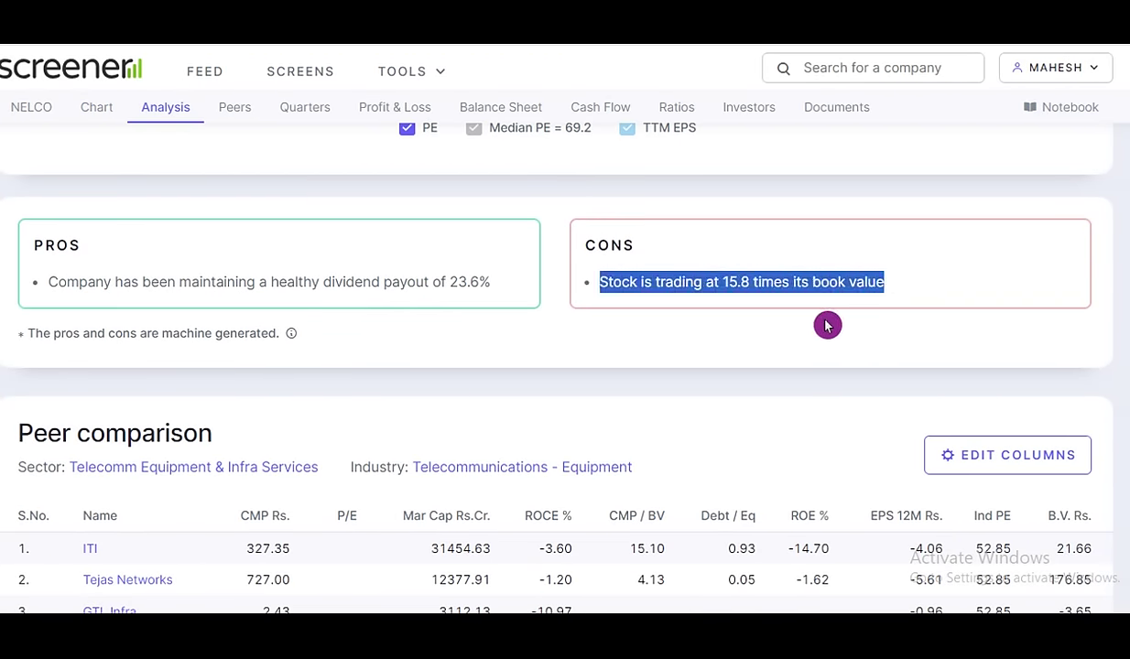
pyautogui.scroll(-5, 824, 327)
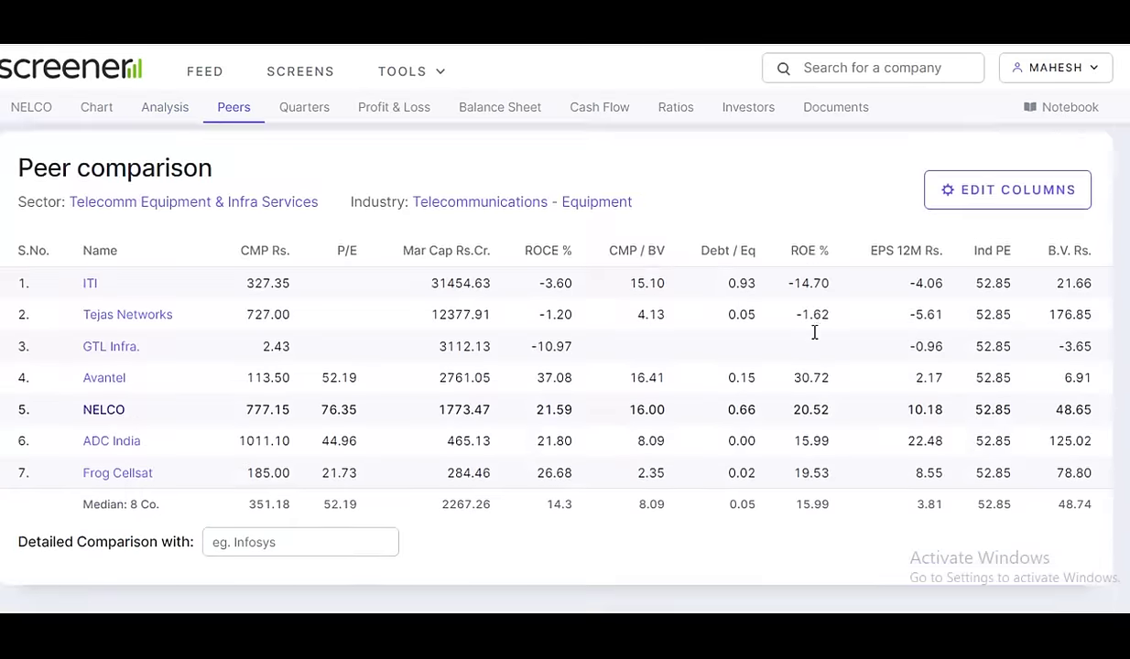
# Examine the quarterly net profit from Dec 2020 to Dec 2023, highlighting the last five quarters from Dec 2022
pyautogui.scroll(-3, 814, 333)
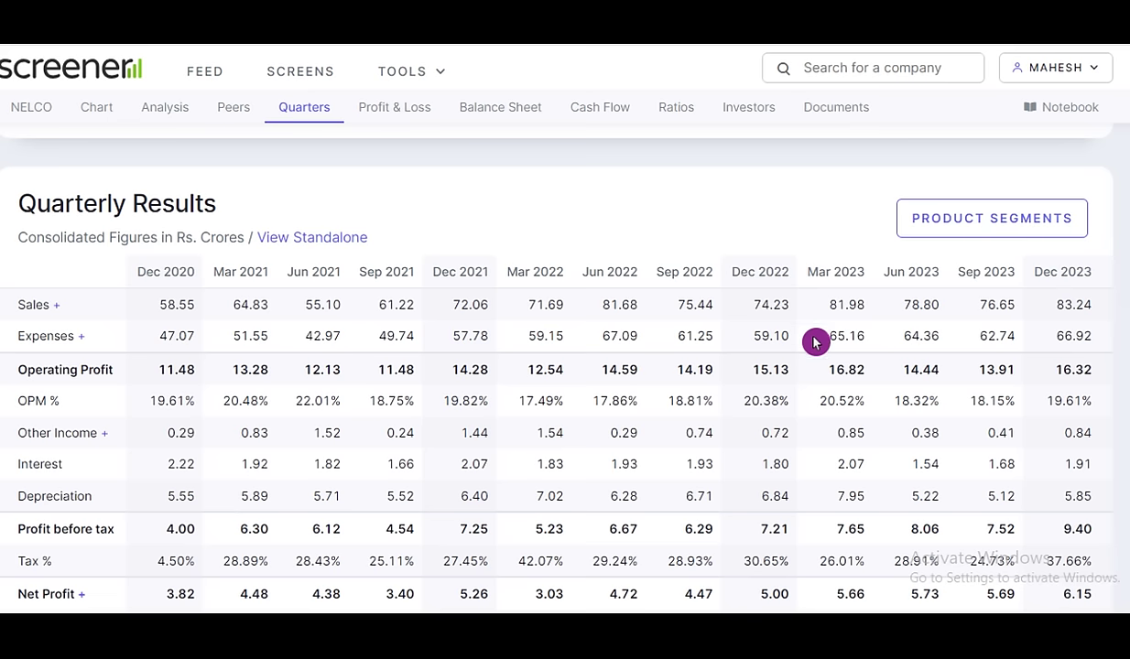
pyautogui.scroll(-2, 161, 526)
pyautogui.moveTo(172, 429); pyautogui.dragTo(1086, 415)
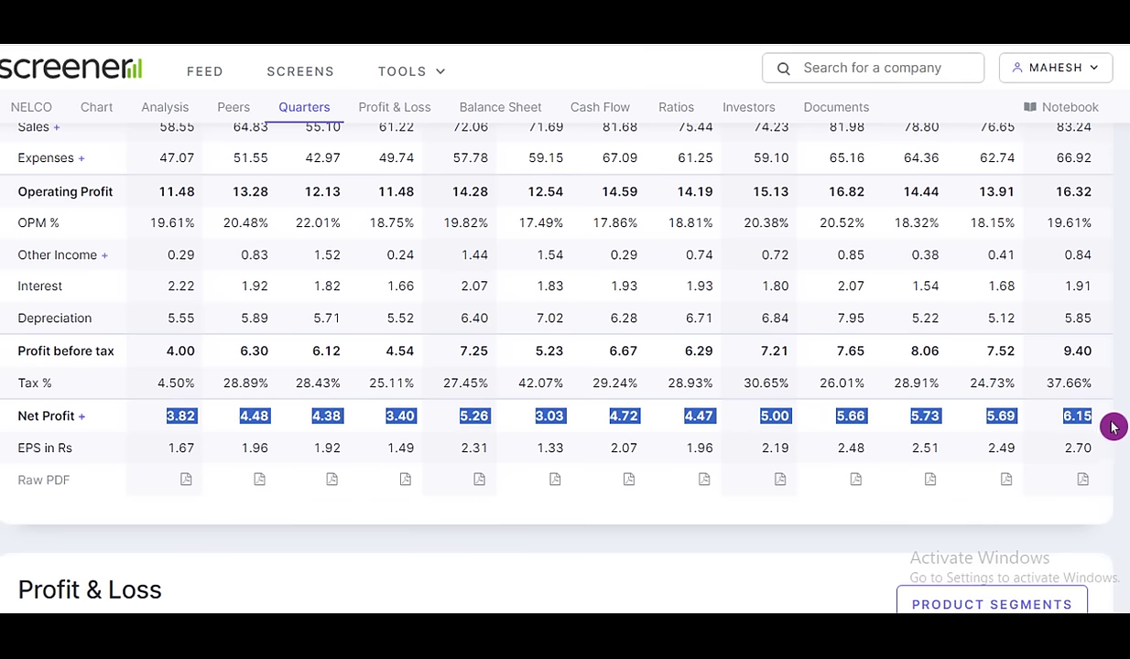
pyautogui.click(923, 431)
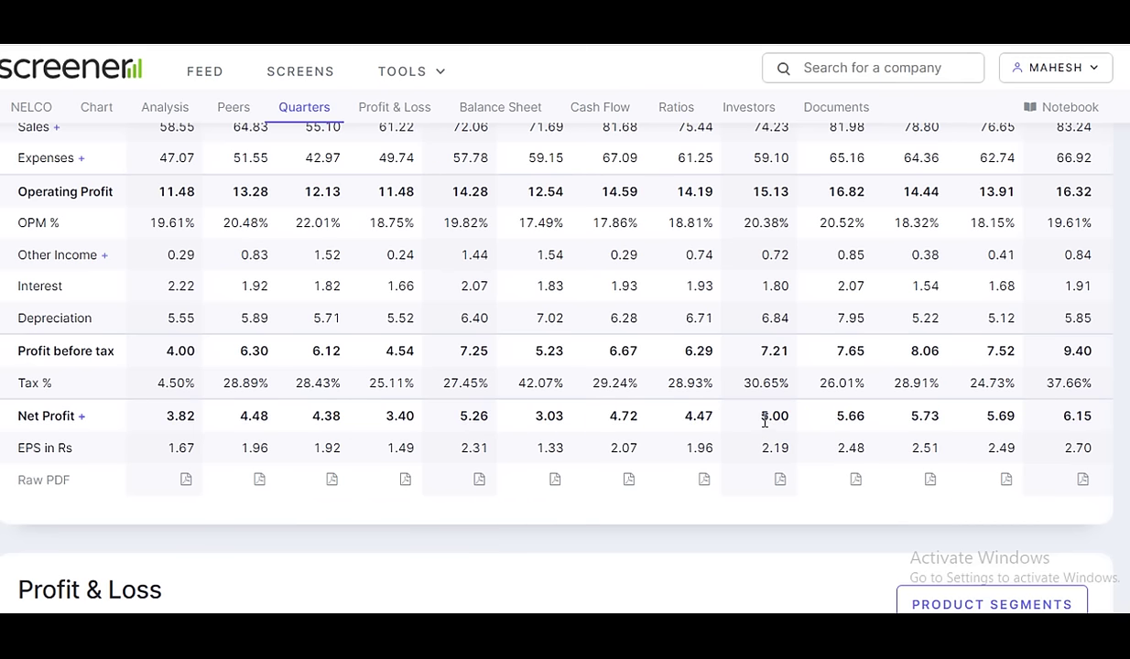
pyautogui.moveTo(764, 421); pyautogui.dragTo(1094, 431)
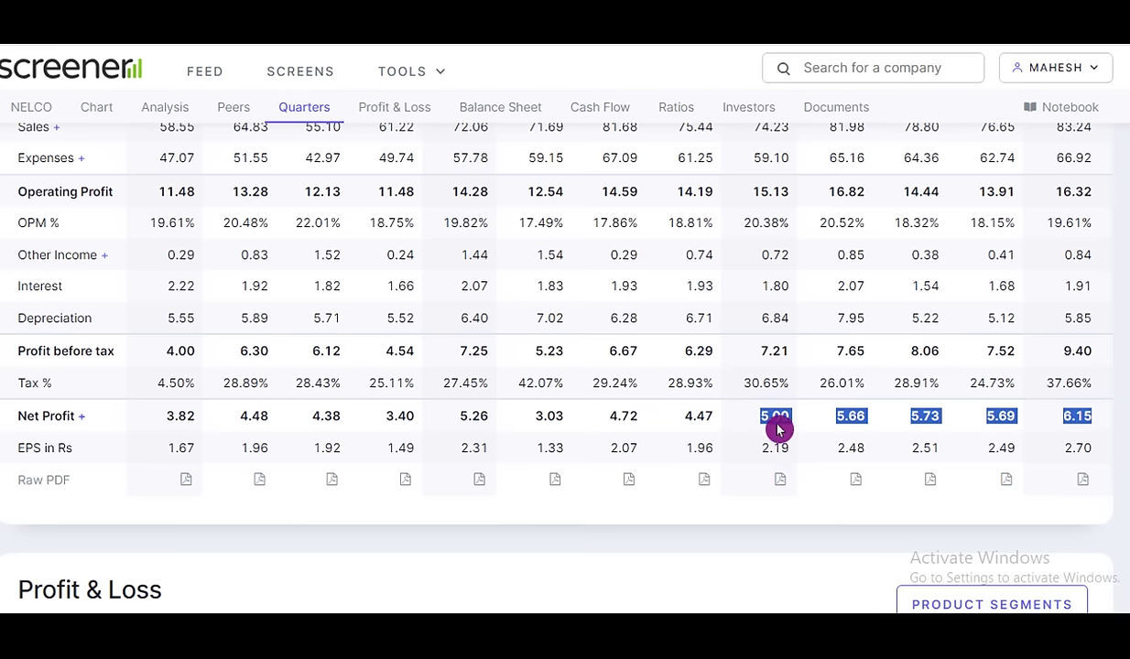
pyautogui.scroll(-1, 822, 441)
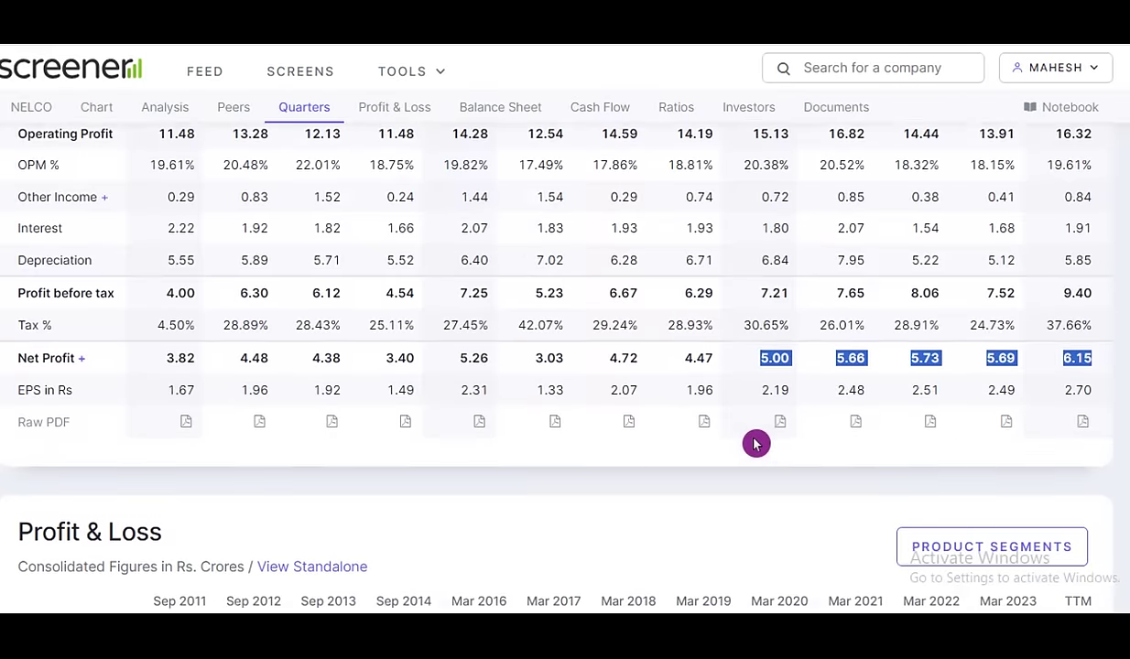
# Review quarterly sales from Dec 2020 to Dec 2023 and check the Dec 2023 expenses and interest
pyautogui.scroll(2, 772, 444)
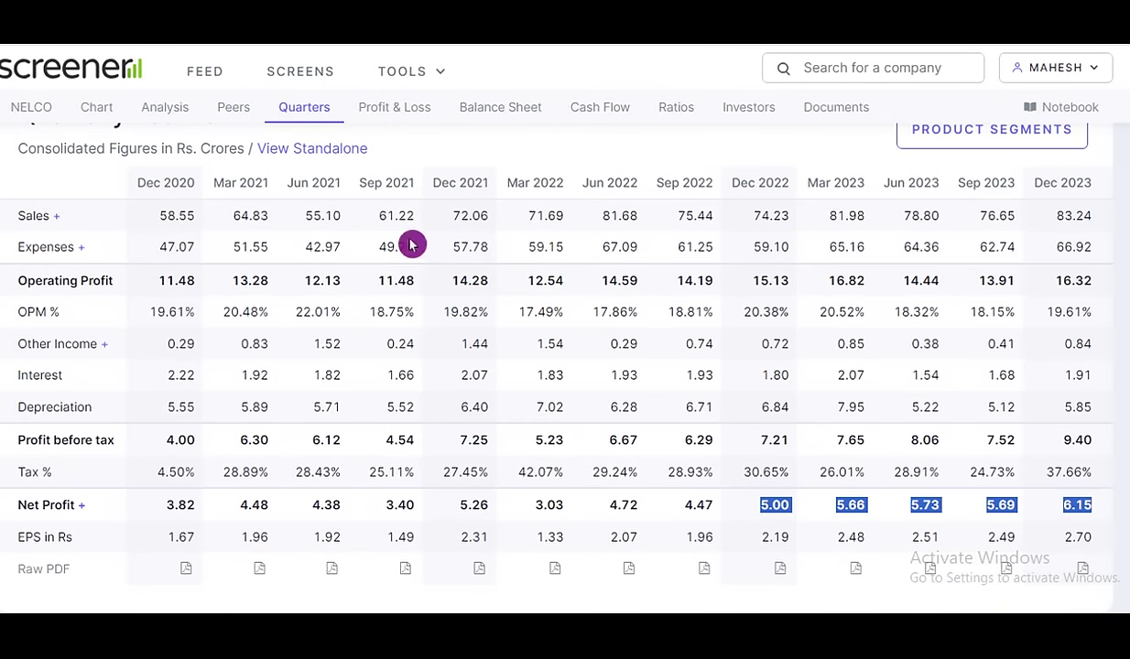
pyautogui.moveTo(158, 217); pyautogui.dragTo(1081, 240)
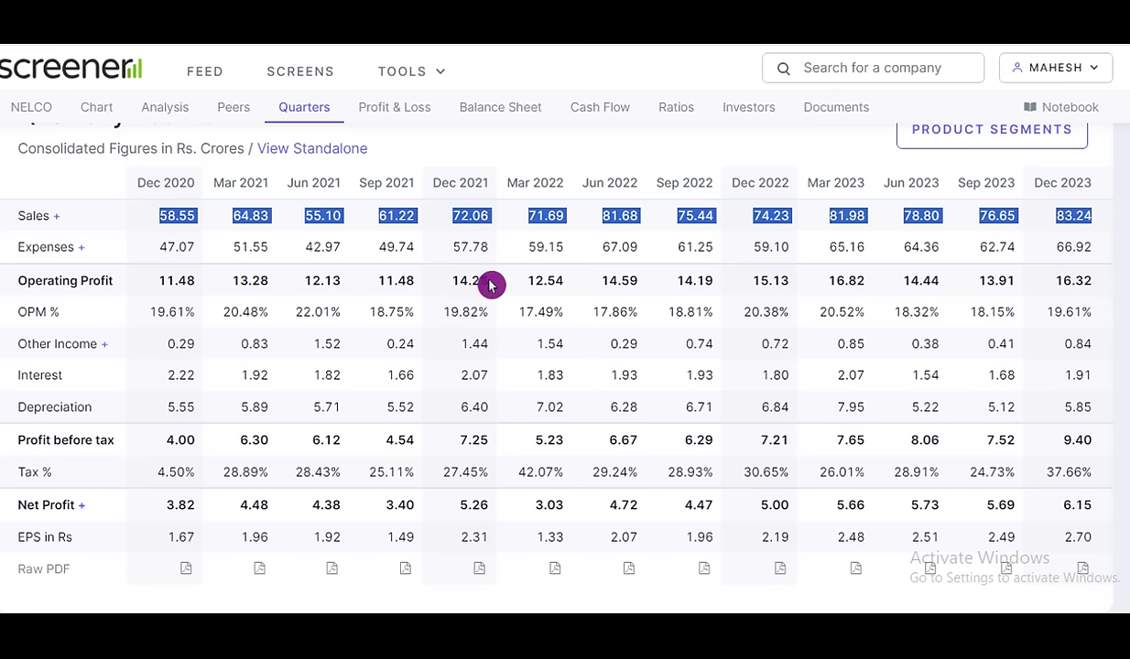
pyautogui.moveTo(480, 247); pyautogui.dragTo(1029, 237)
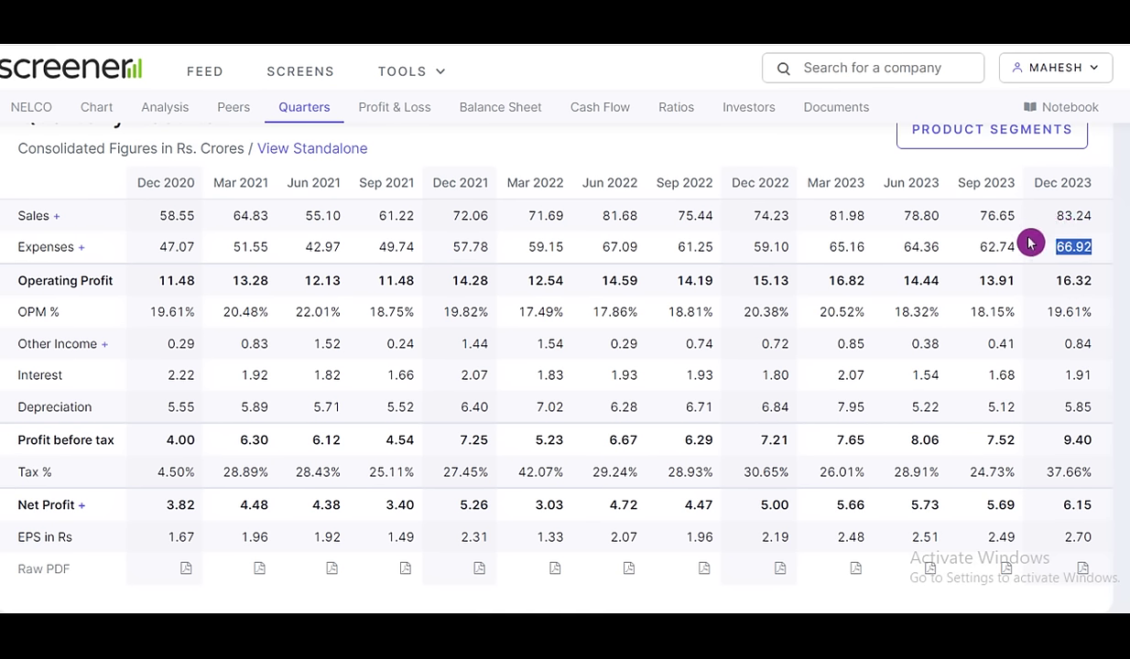
pyautogui.moveTo(1064, 381)
pyautogui.mouseDown()
pyautogui.moveTo(1105, 378)
pyautogui.moveTo(1076, 371)
pyautogui.mouseUp()
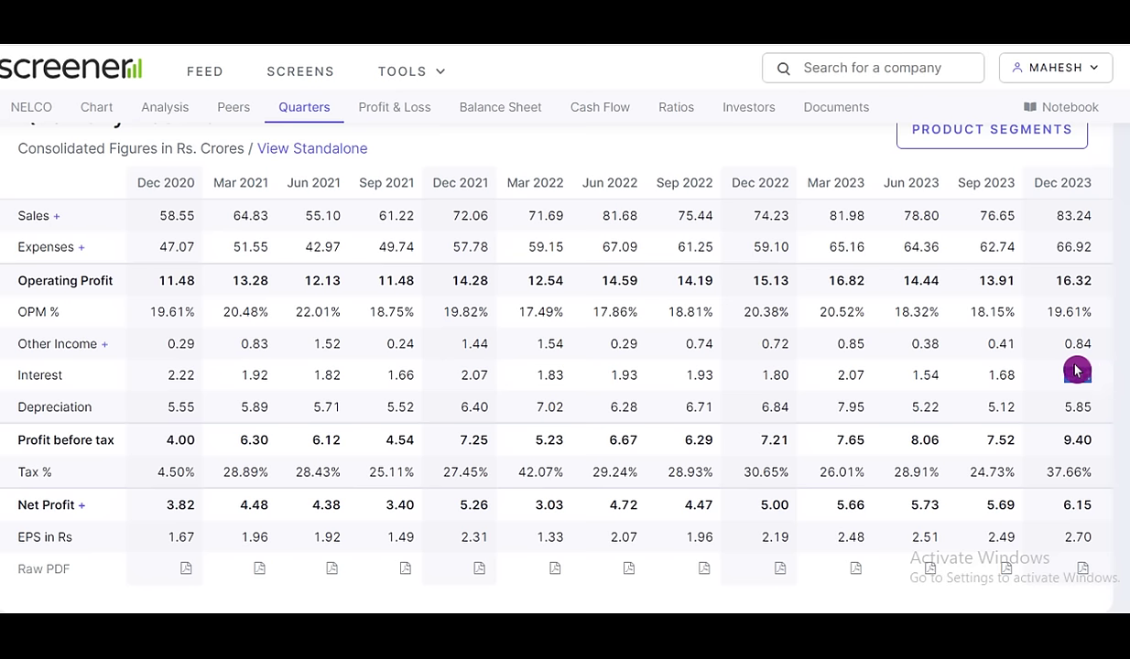
# Examine annual net profit in the Profit & Loss table, highlighting Sep 2011 to Sep 2013, then Sep 2014 onward
pyautogui.scroll(-5, 786, 422)
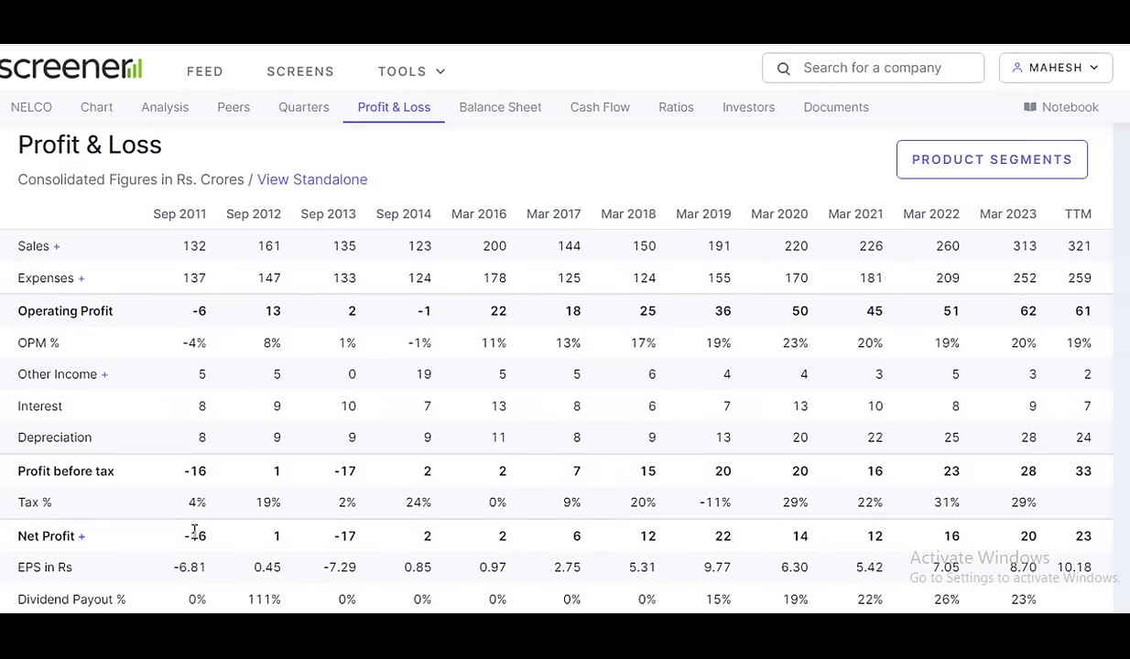
pyautogui.moveTo(179, 540); pyautogui.dragTo(370, 551)
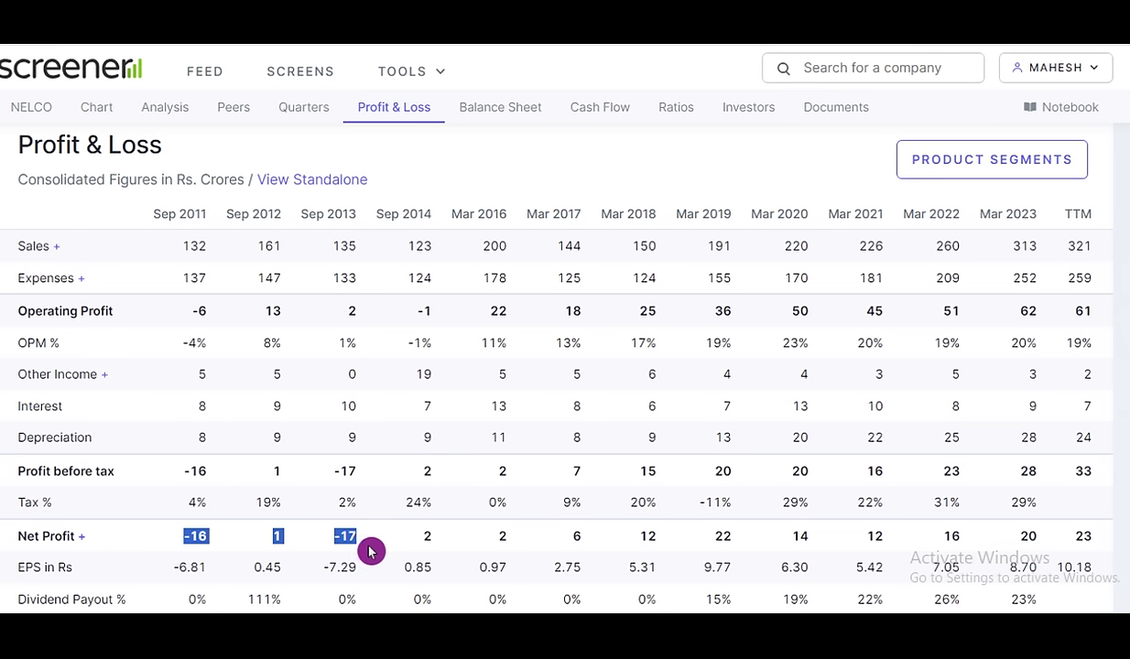
pyautogui.click(412, 538)
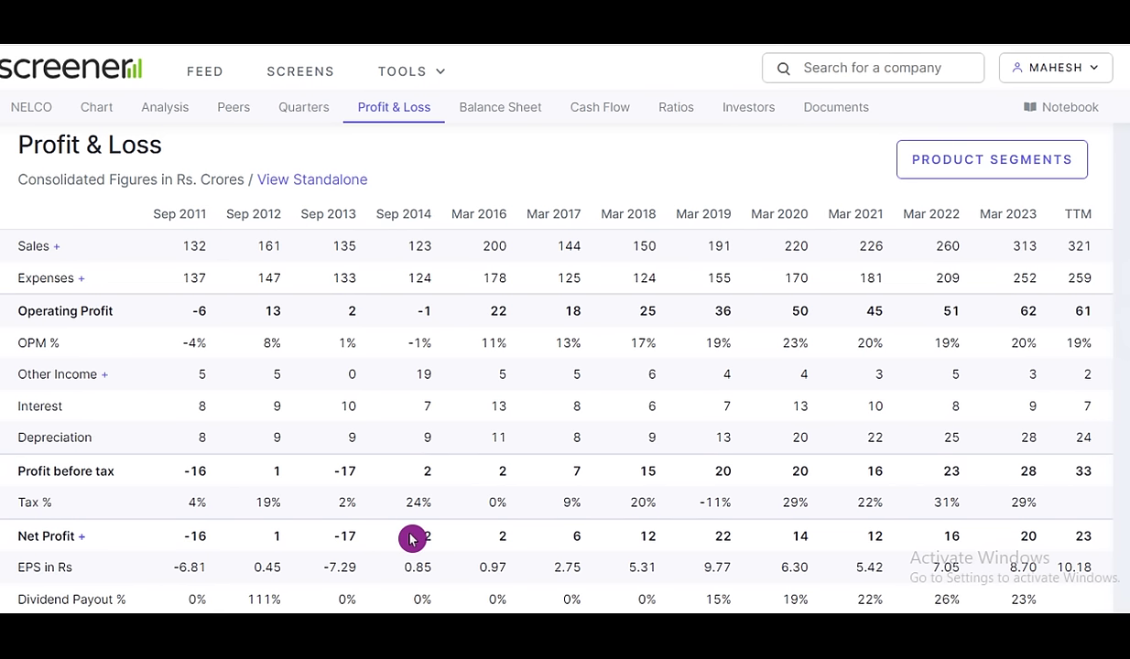
pyautogui.moveTo(412, 543); pyautogui.dragTo(1076, 543)
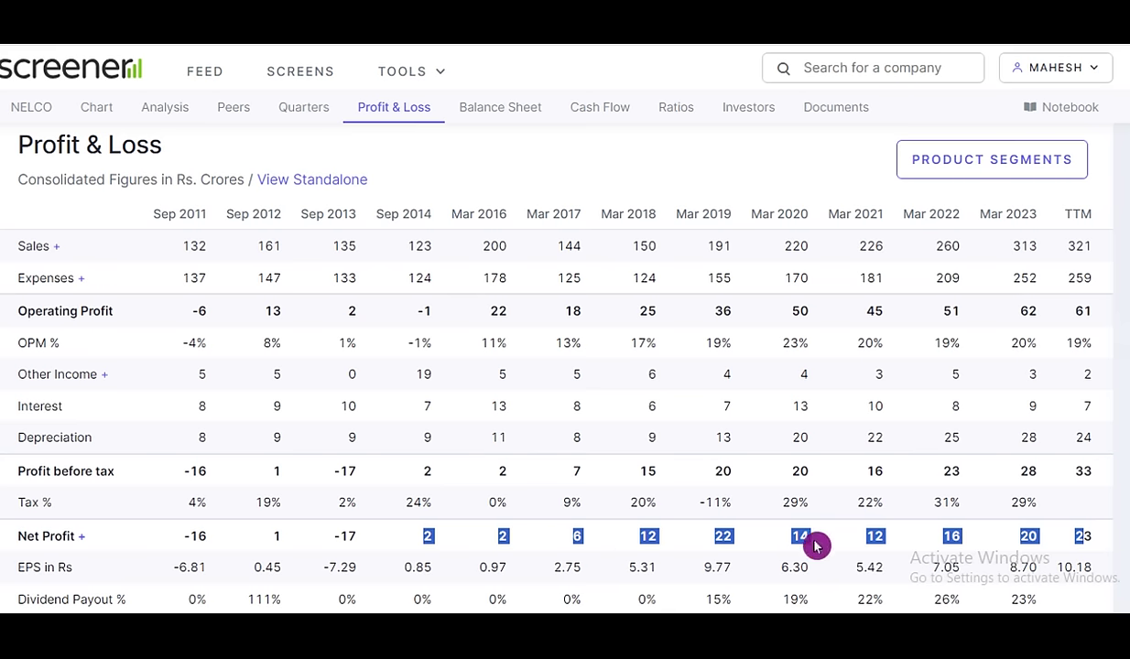
pyautogui.click(700, 527)
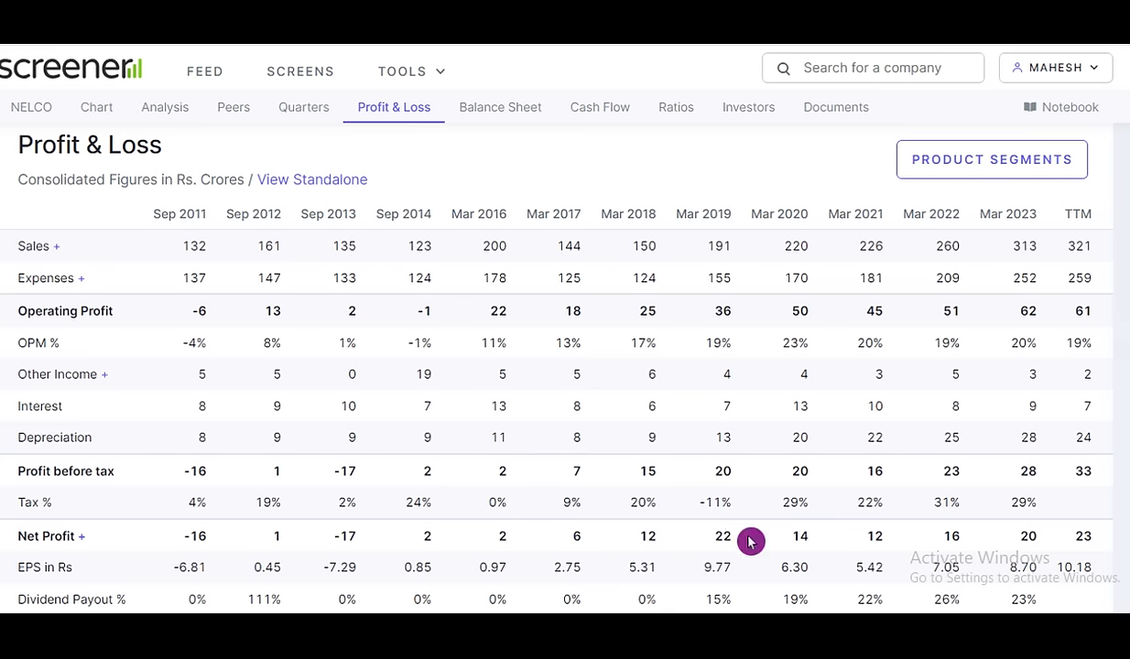
# Highlight net profit for Mar 2023 and TTM in the Profit & Loss table, and examine annual sales from Sep 2011 to Mar 2021
pyautogui.moveTo(1001, 529); pyautogui.dragTo(1099, 540)
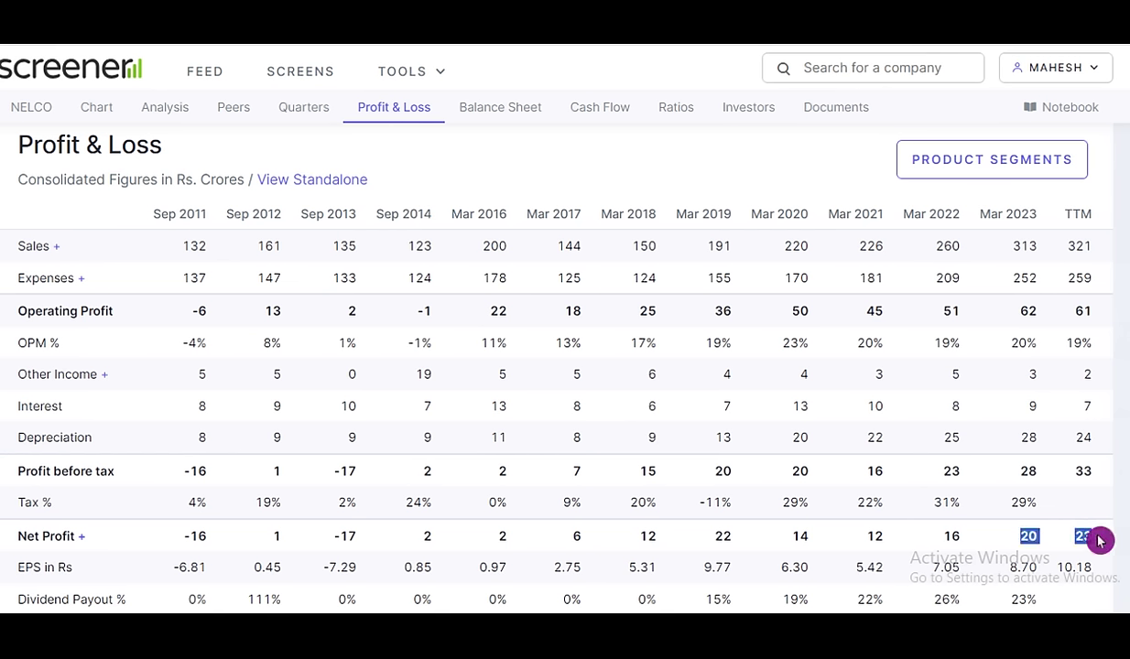
pyautogui.click(1102, 540)
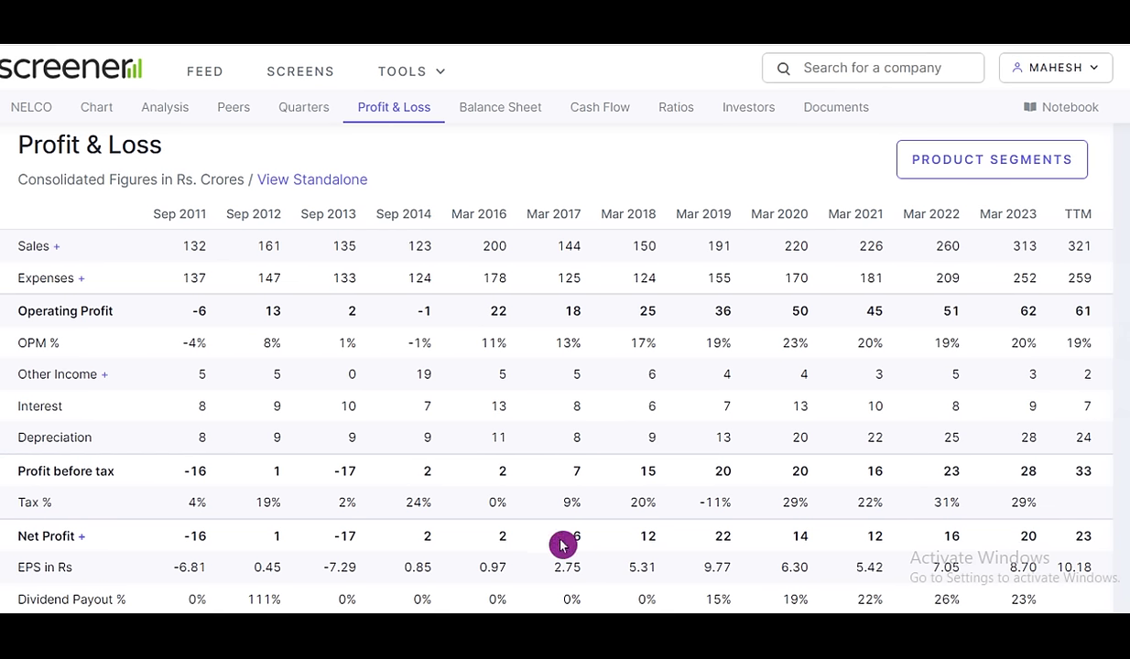
pyautogui.moveTo(259, 536); pyautogui.dragTo(1104, 538)
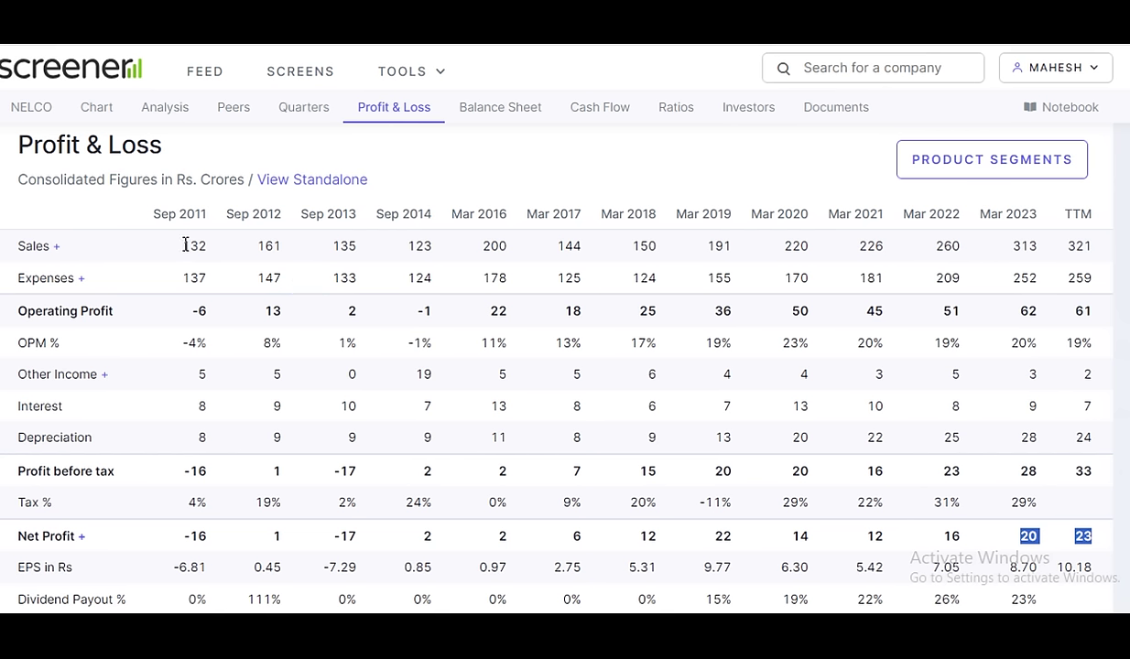
pyautogui.moveTo(186, 245); pyautogui.dragTo(518, 249)
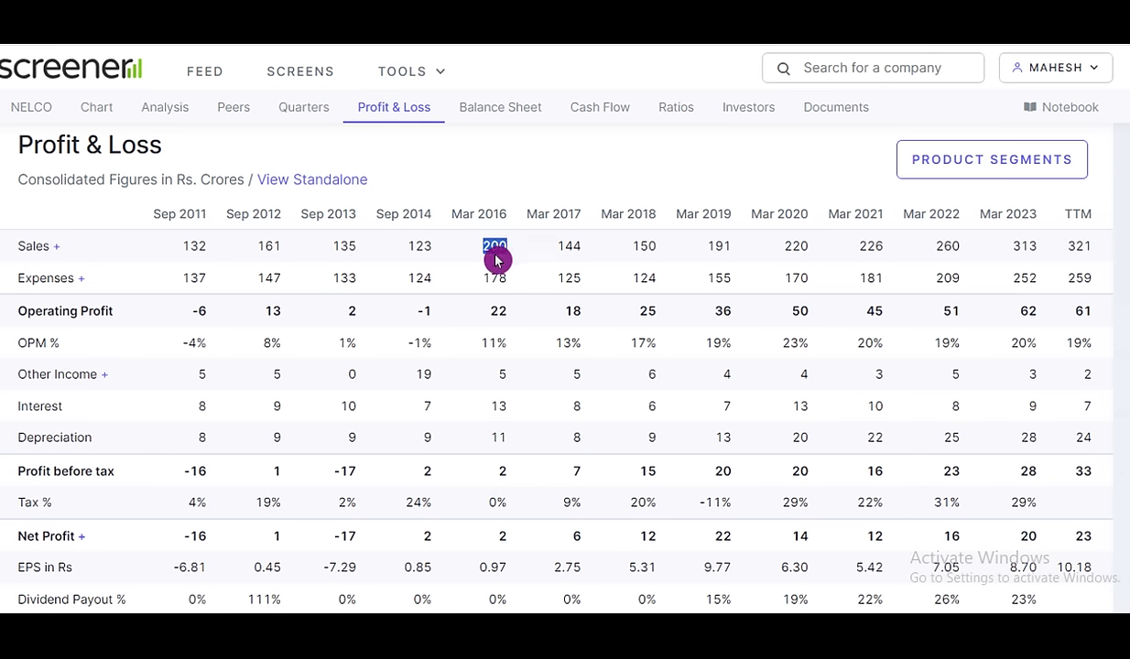
pyautogui.moveTo(495, 261); pyautogui.dragTo(884, 248)
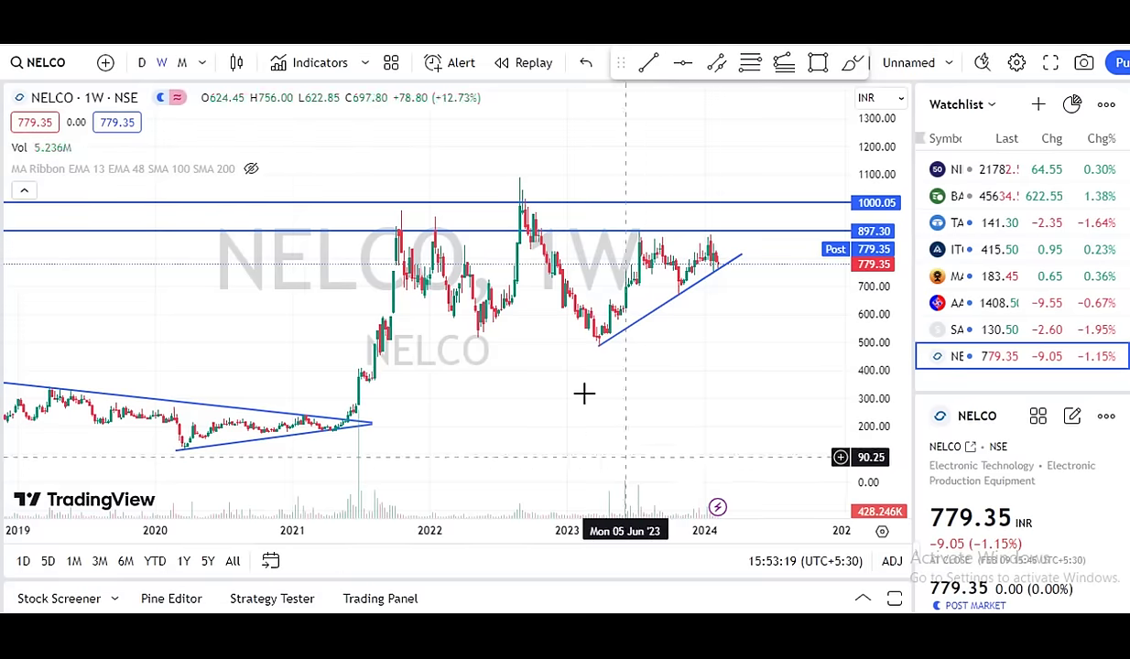
# Switch to the NELCO weekly chart in TradingView and examine the triangle pattern formed between 2015 and 2017
pyautogui.scroll(-5, 650, 411)
pyautogui.scroll(-6, 743, 326)
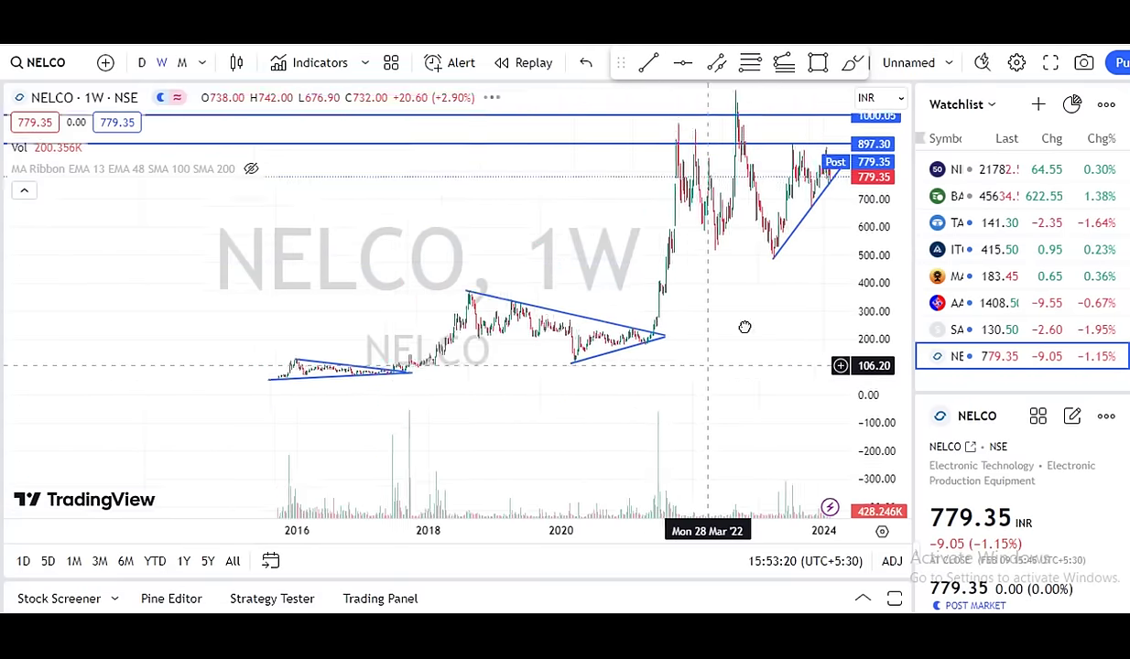
pyautogui.scroll(6, 774, 375)
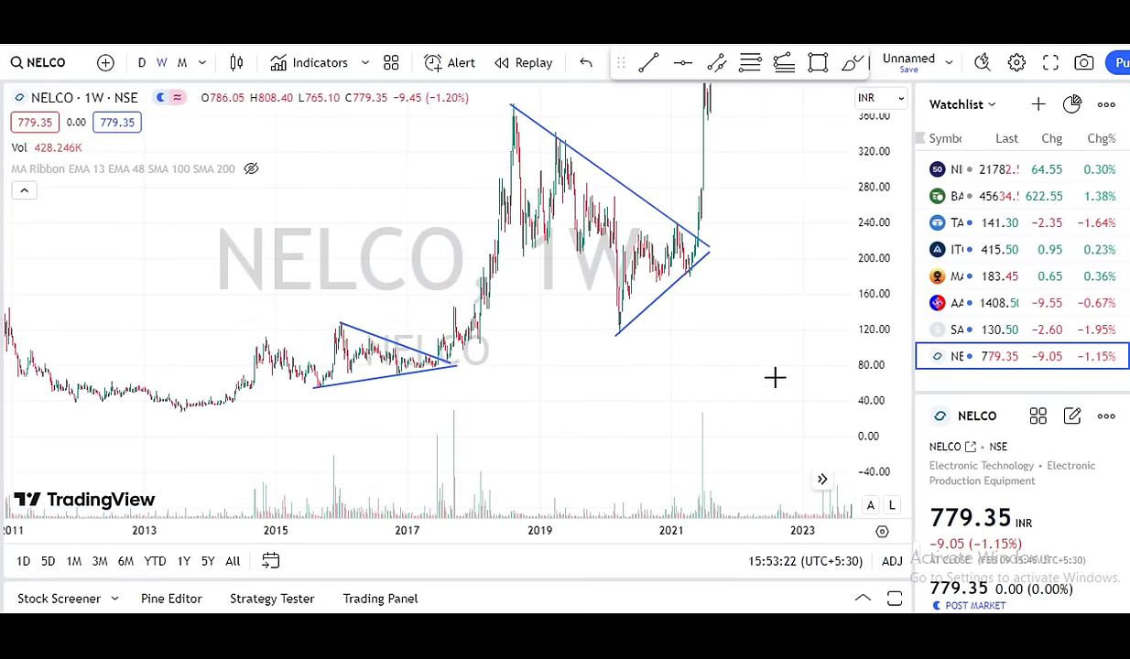
pyautogui.scroll(3, 381, 391)
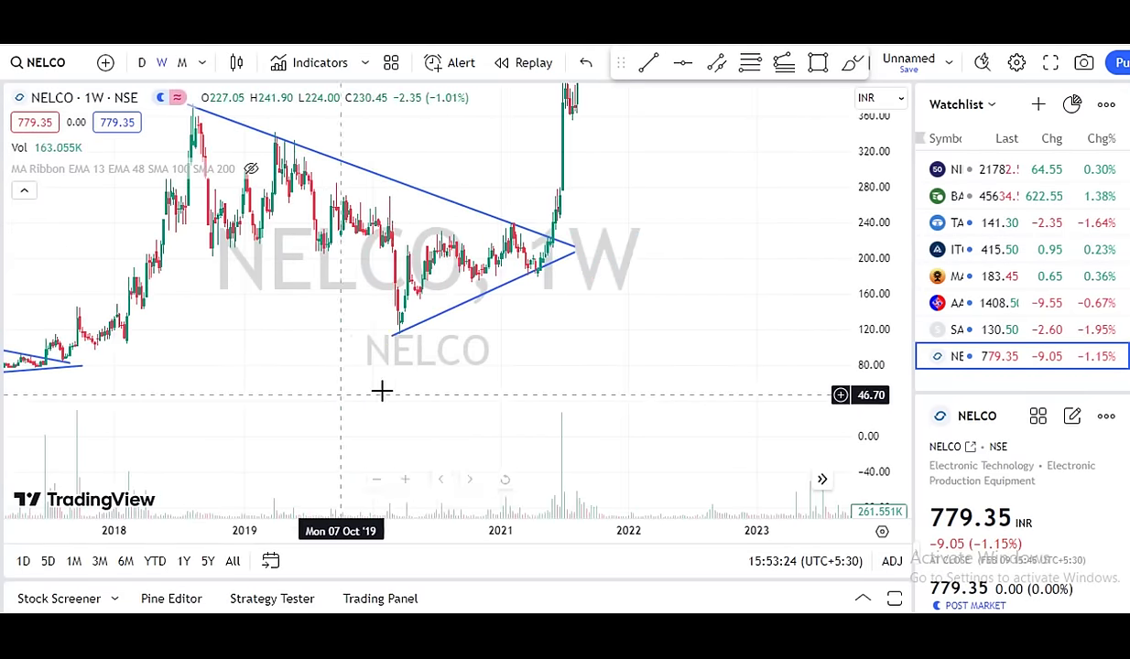
pyautogui.moveTo(381, 391); pyautogui.dragTo(803, 378)
pyautogui.scroll(-2, 517, 422)
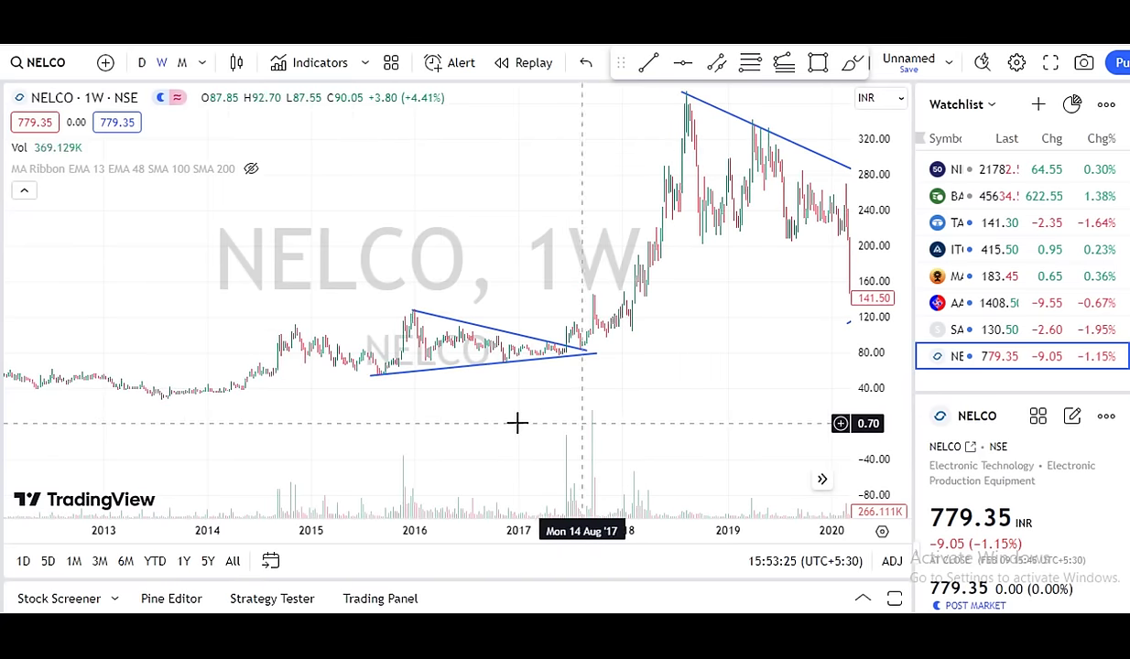
pyautogui.click(377, 376)
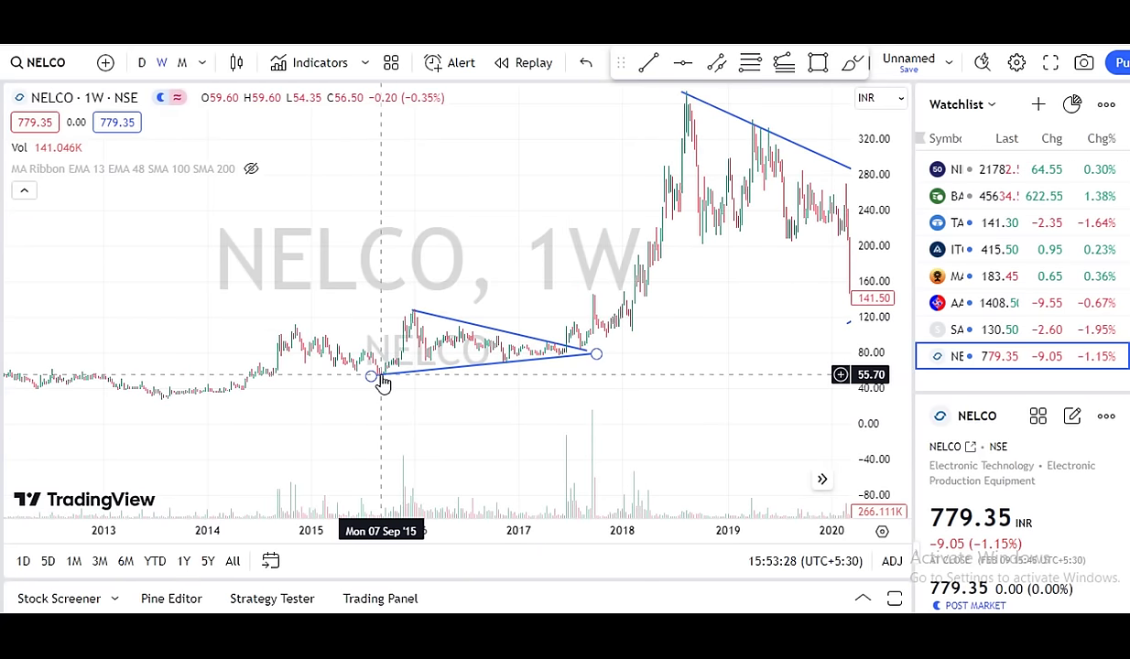
pyautogui.click(646, 395)
pyautogui.scroll(-2, 705, 397)
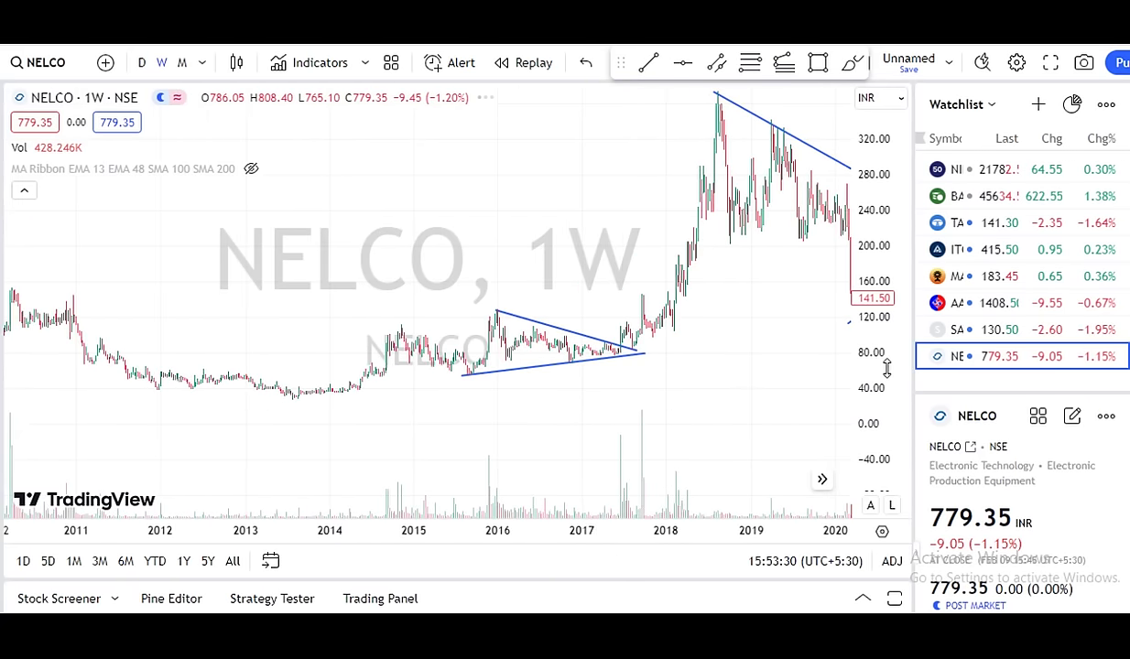
# Examine the price move from the August 2013 low to the January 2016 peak on the weekly chart
pyautogui.moveTo(887, 366); pyautogui.dragTo(886, 330)
pyautogui.scroll(1, 532, 373)
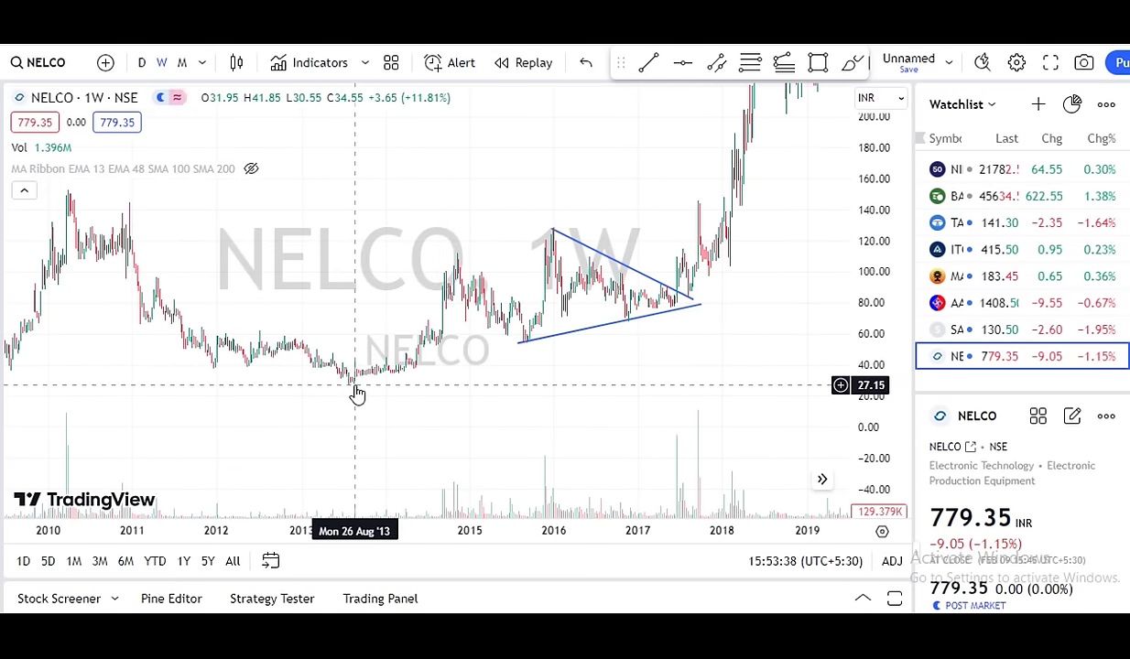
pyautogui.scroll(5, 357, 394)
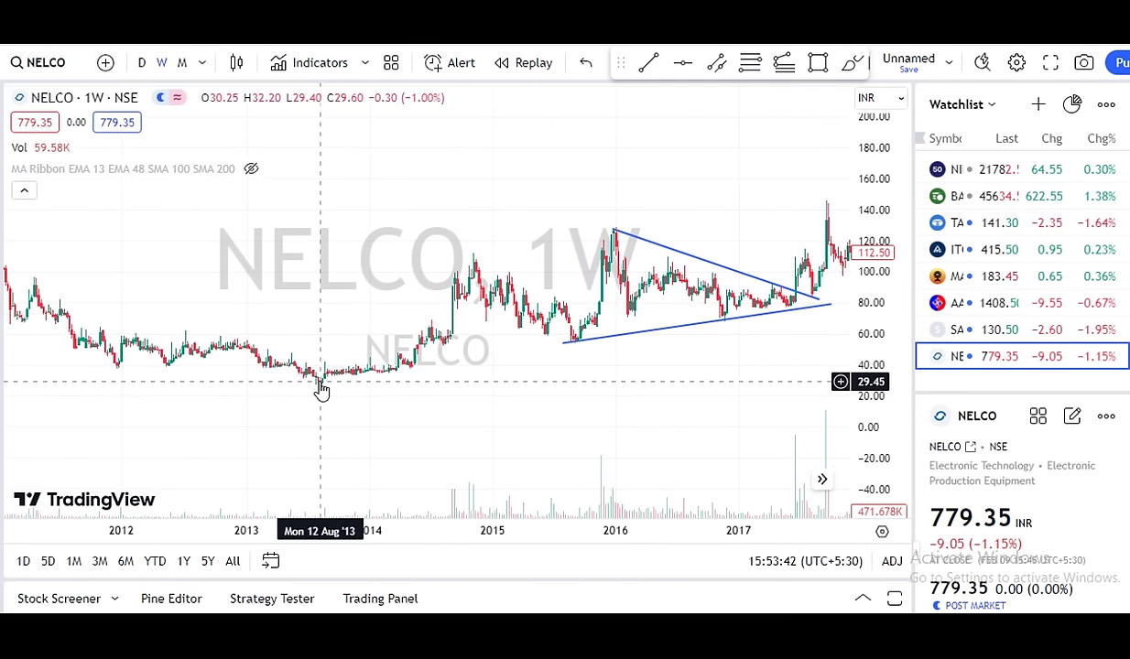
pyautogui.click(614, 237)
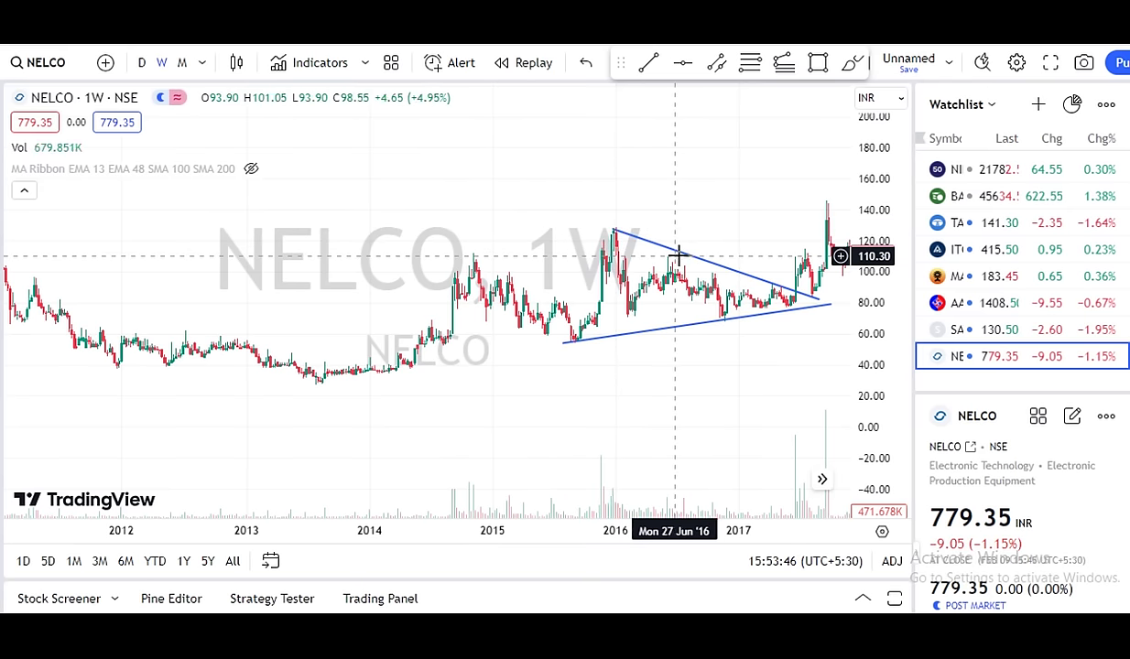
pyautogui.click(619, 234)
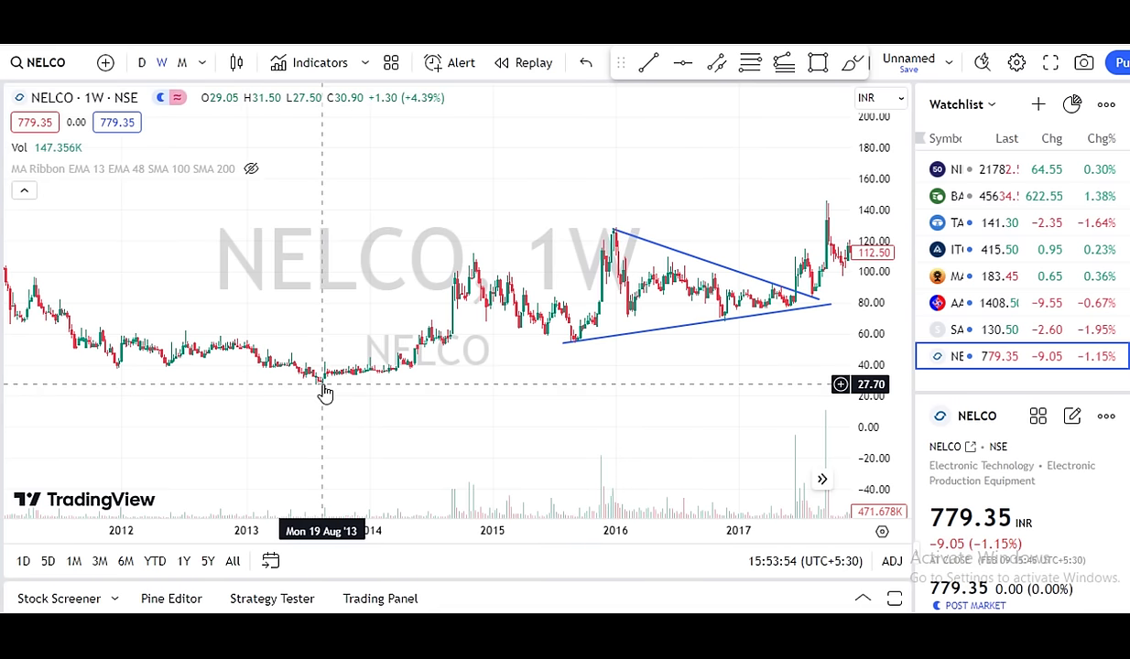
pyautogui.click(618, 235)
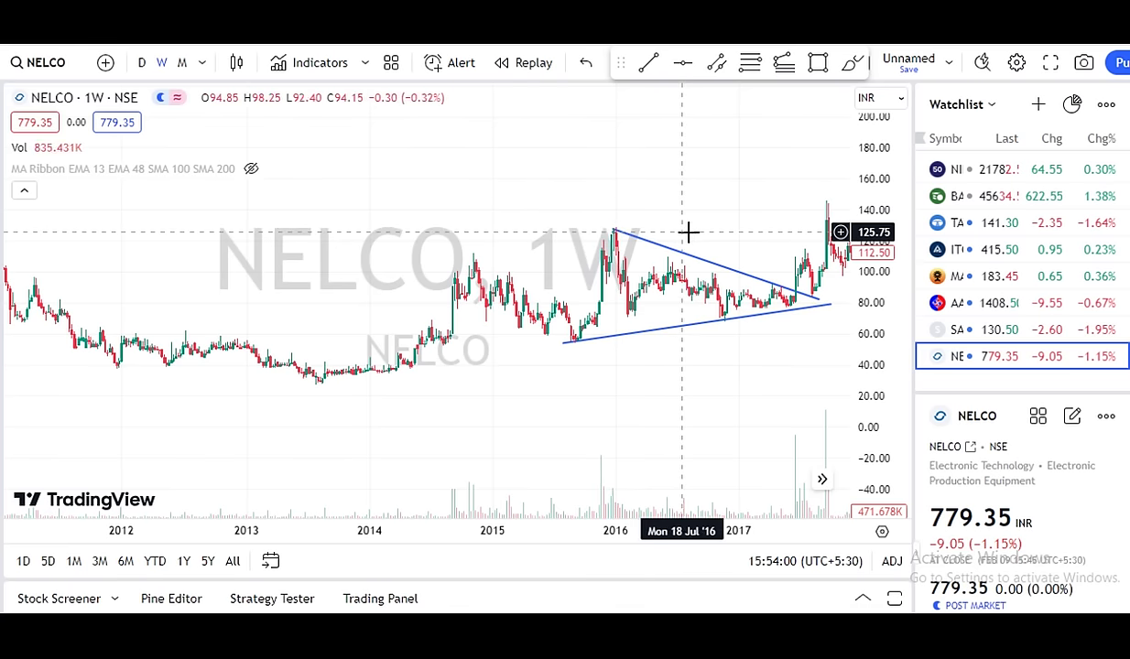
pyautogui.click(618, 236)
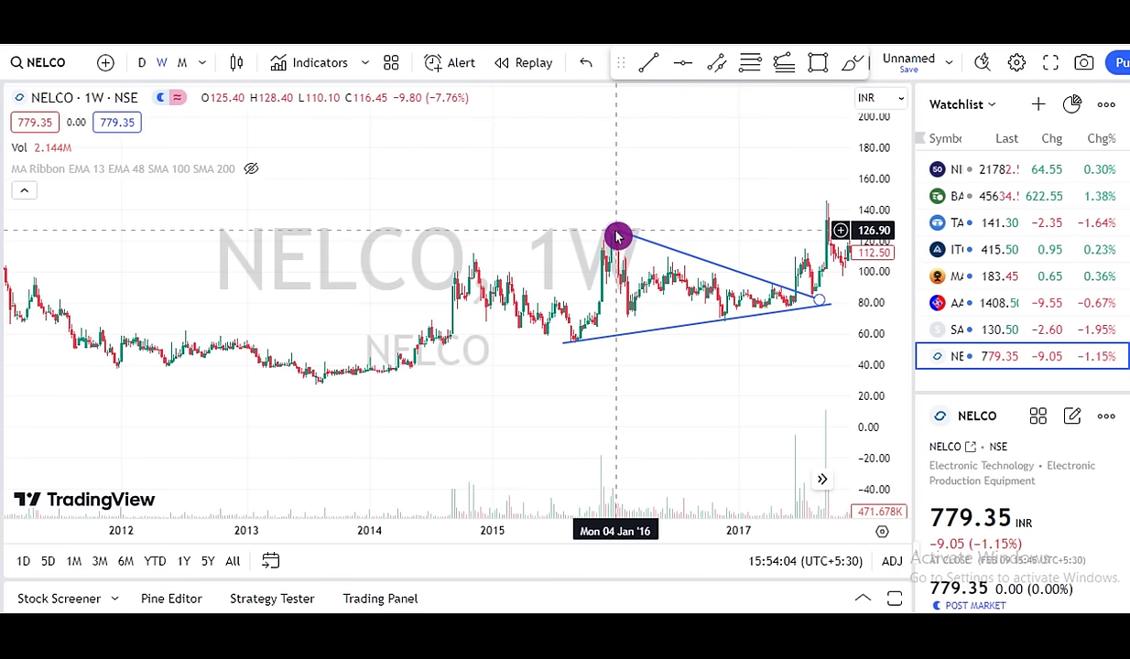
# Trace the triangle's upper trendline from the January 2016 peak to its 2017 breakout point
pyautogui.moveTo(703, 371); pyautogui.dragTo(434, 411)
pyautogui.click(433, 248)
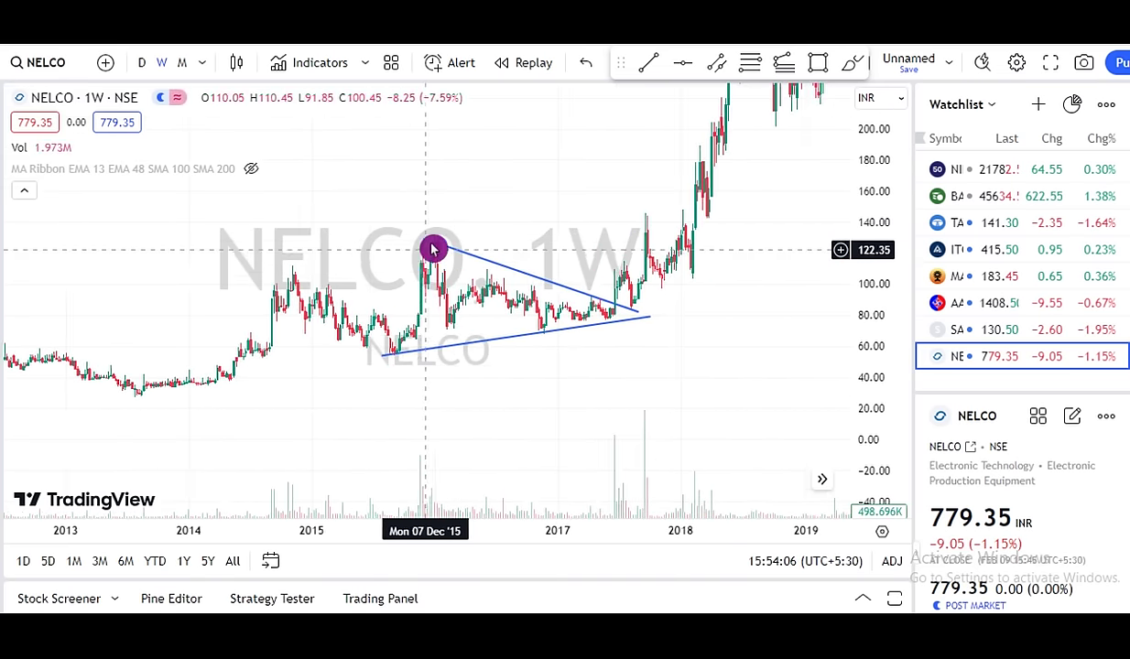
pyautogui.click(636, 317)
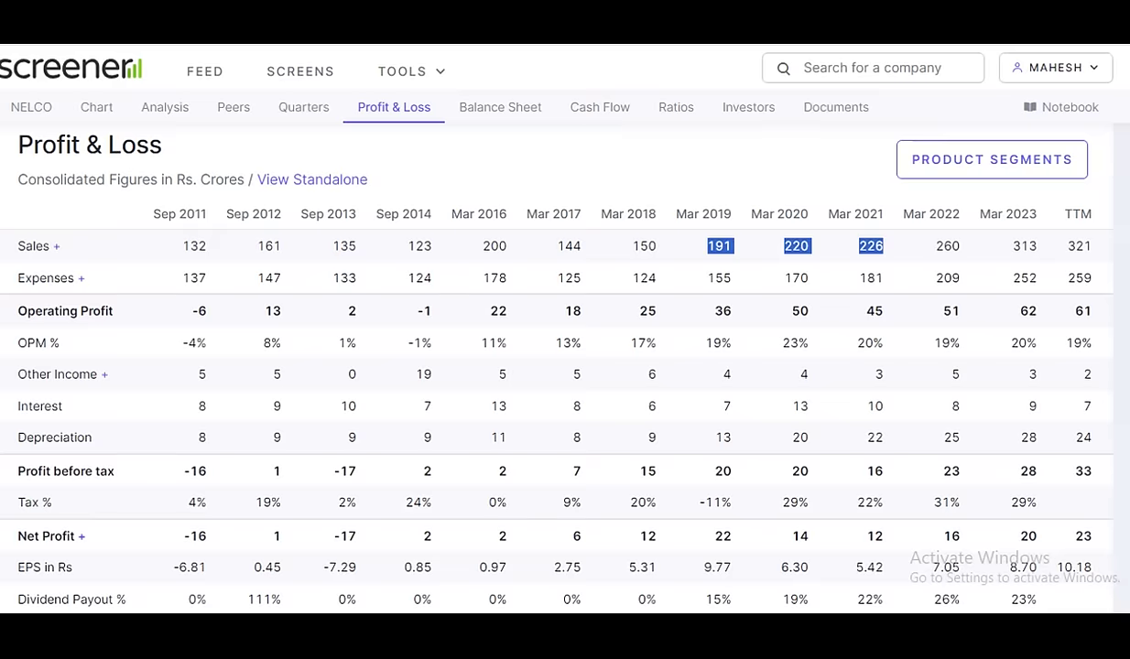
# Return to Screener's Profit & Loss table and highlight sales for Mar 2017 to Mar 2019, then Mar 2020 and Mar 2021
pyautogui.click(645, 270)
pyautogui.doubleClick(568, 245)
pyautogui.moveTo(641, 239); pyautogui.dragTo(744, 250)
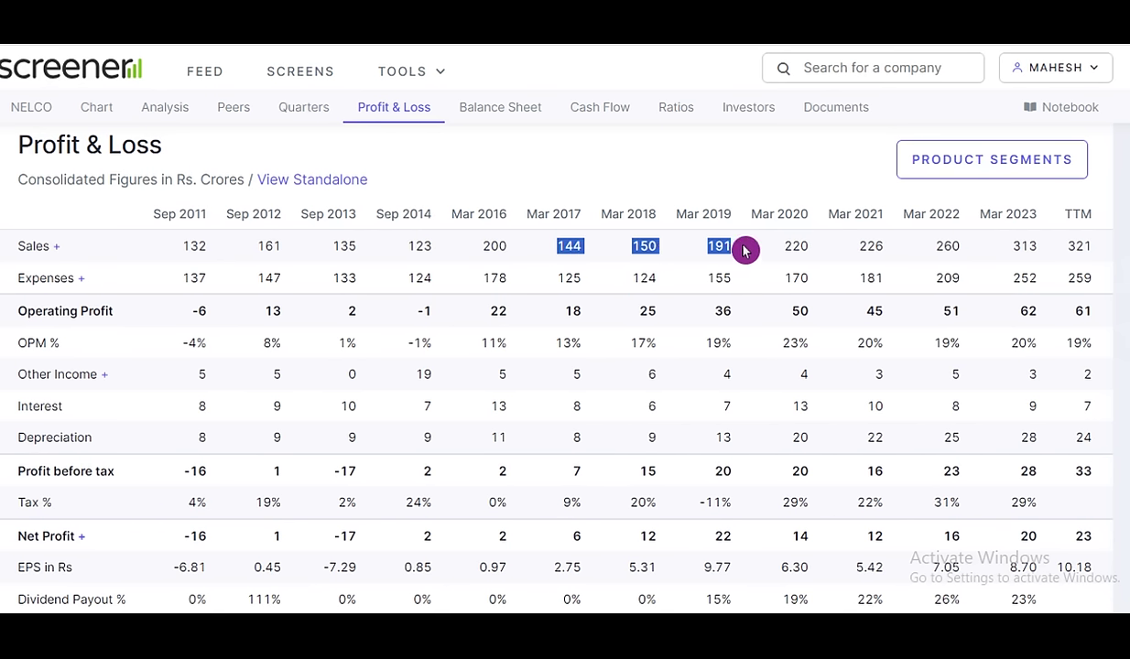
pyautogui.click(798, 246)
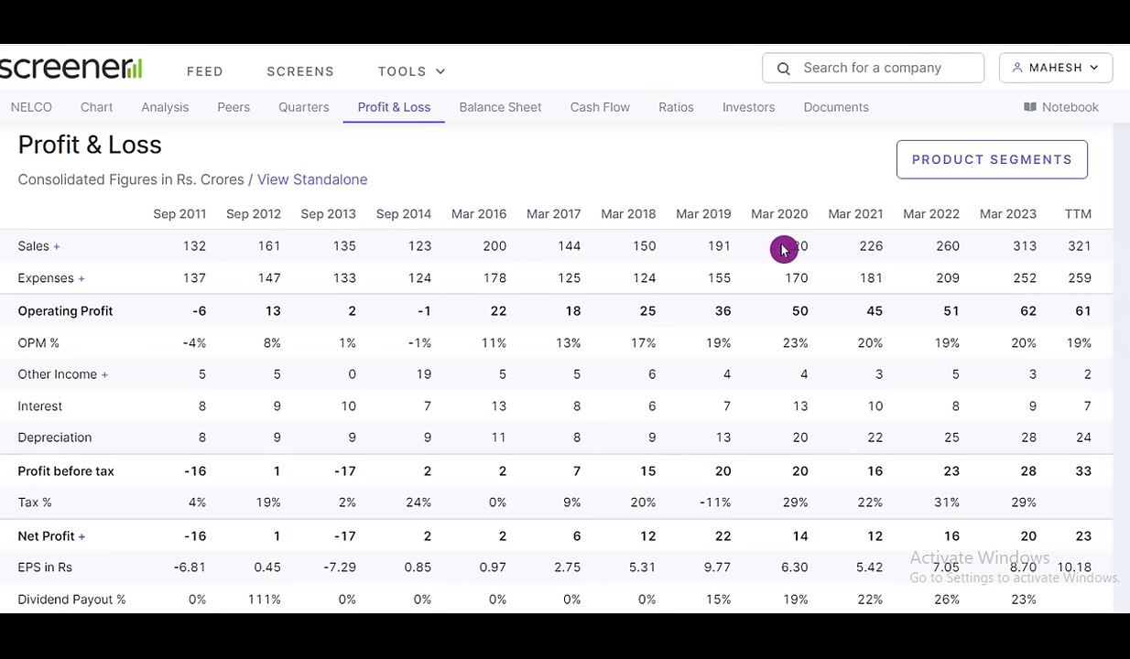
pyautogui.moveTo(783, 249); pyautogui.dragTo(884, 245)
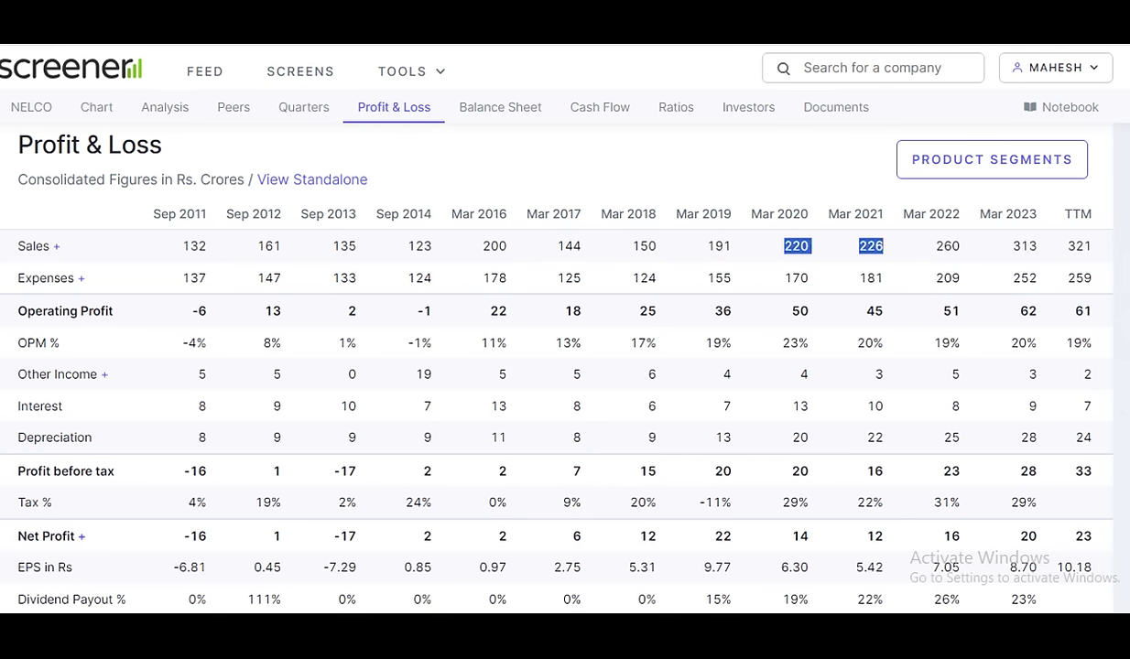
# Switch back to the TradingView chart and examine the rally from the May 2017 breakout area to the August 2018 peak
pyautogui.hotkey('alt', 'Tab')
pyautogui.moveTo(709, 373); pyautogui.dragTo(641, 403)
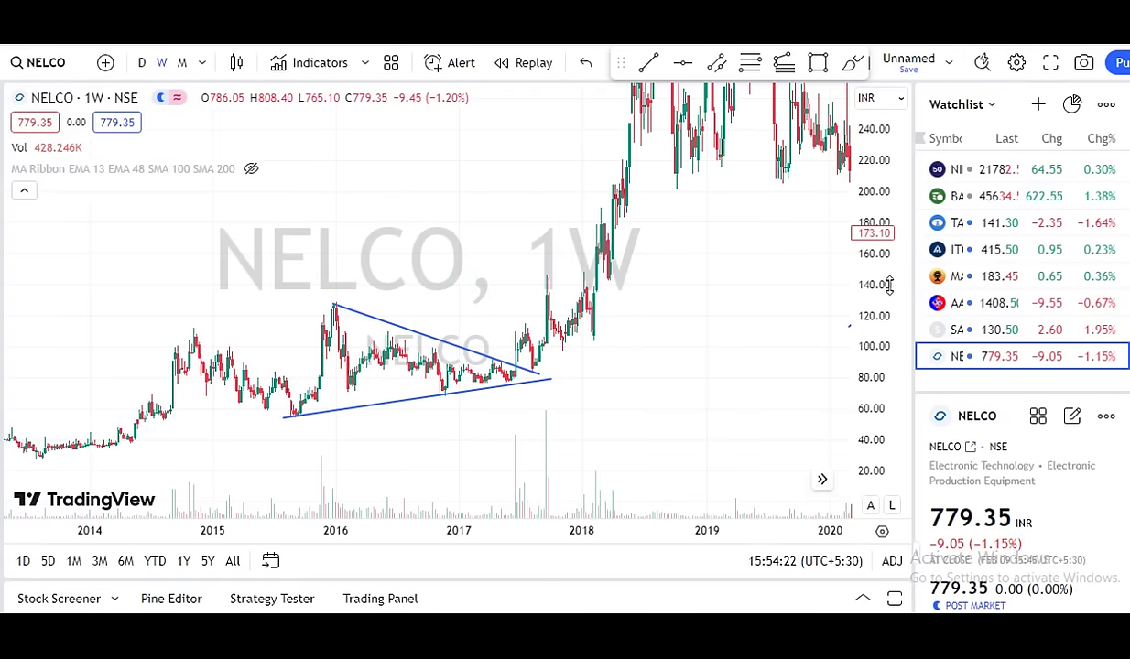
pyautogui.moveTo(886, 265); pyautogui.dragTo(886, 291)
pyautogui.moveTo(782, 311); pyautogui.dragTo(661, 345)
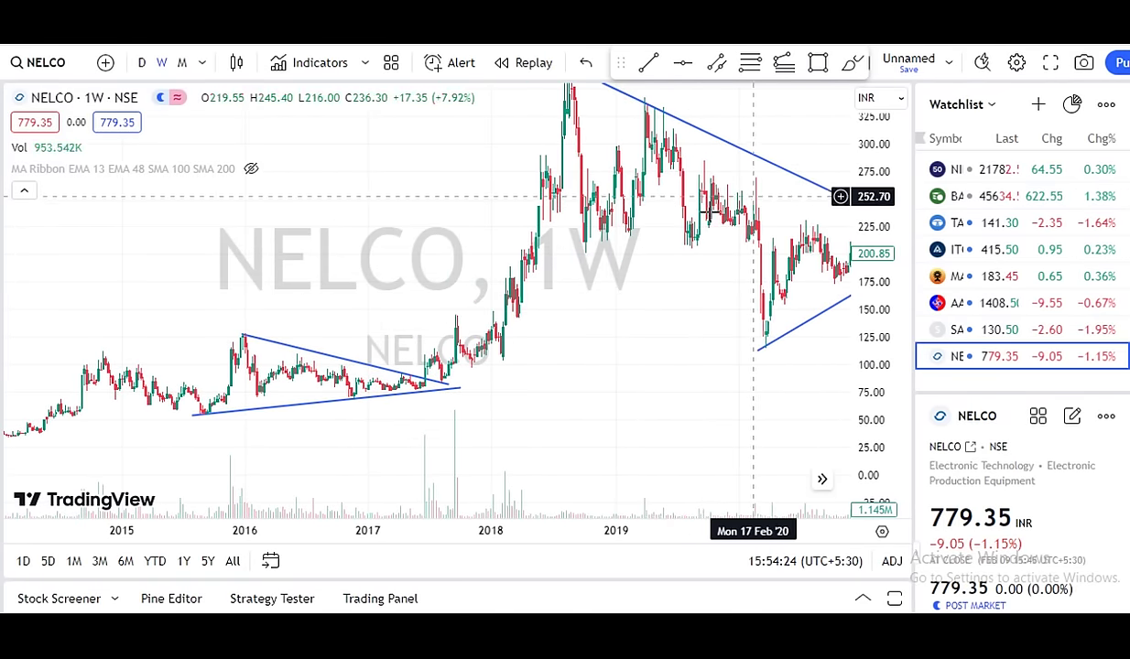
pyautogui.moveTo(893, 262); pyautogui.dragTo(683, 340)
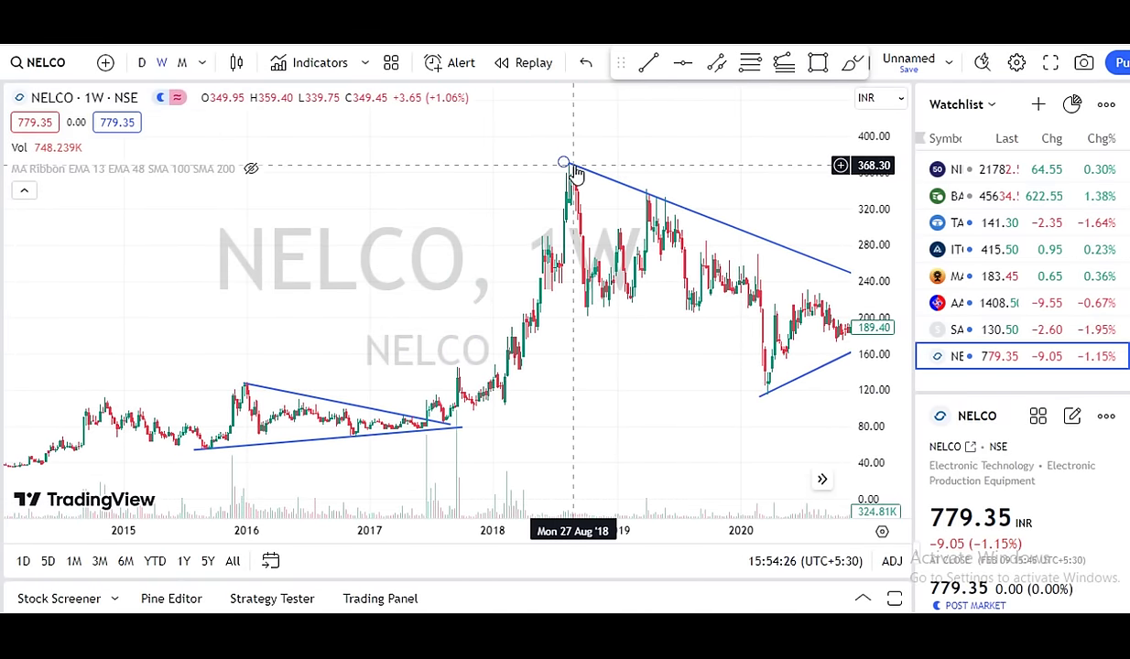
pyautogui.click(419, 433)
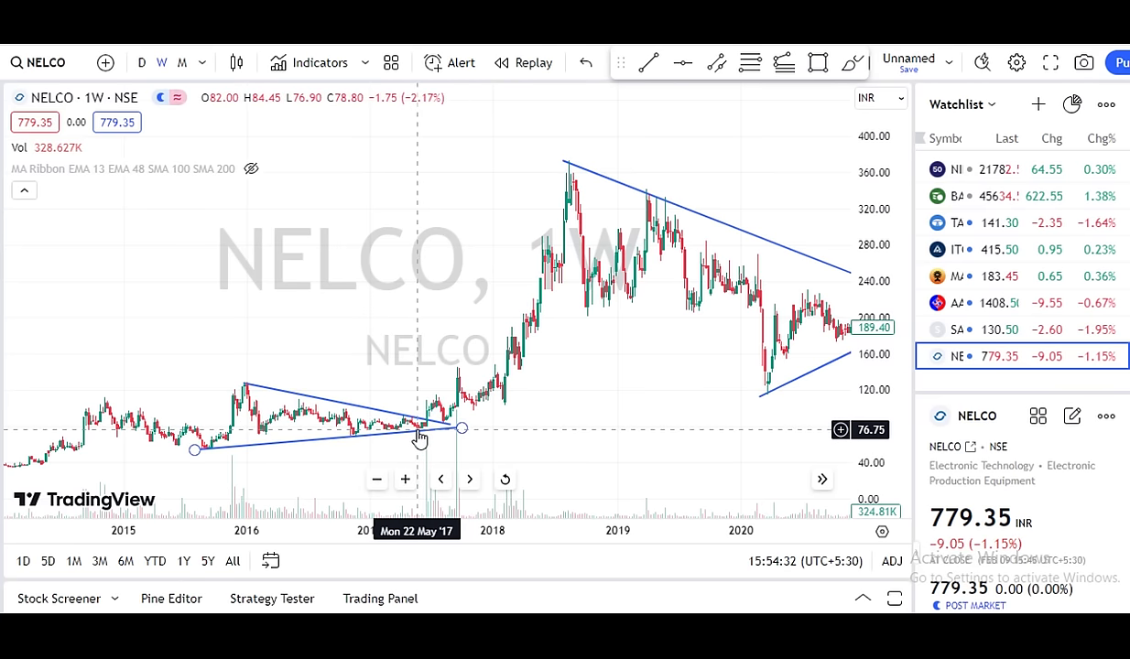
pyautogui.click(568, 168)
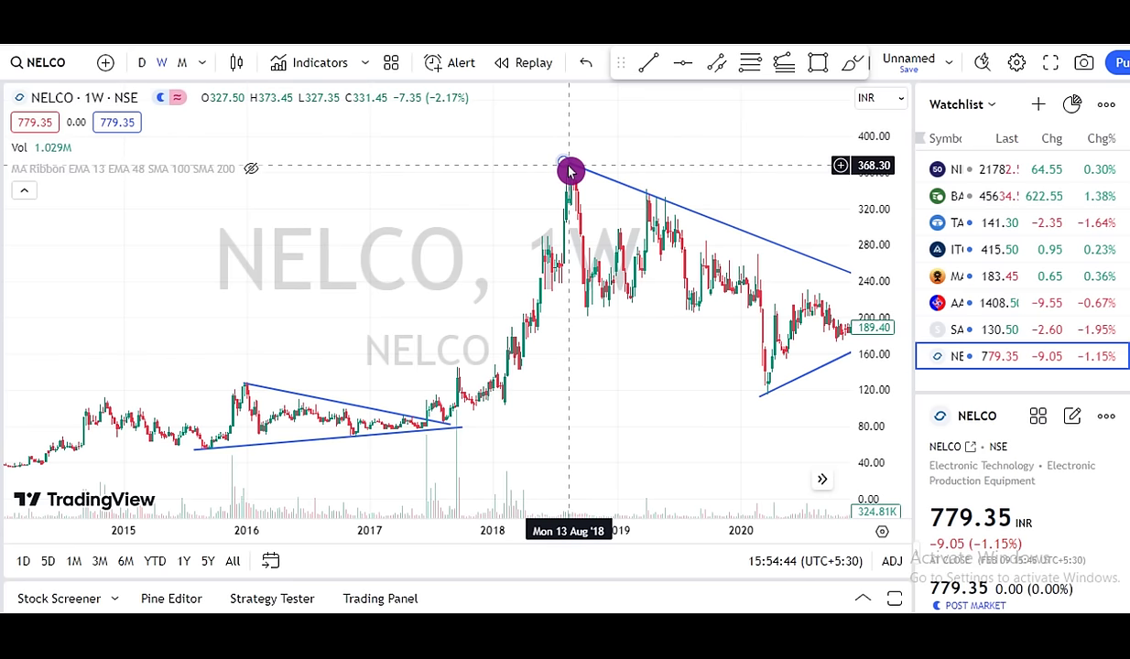
pyautogui.moveTo(569, 171); pyautogui.dragTo(568, 180)
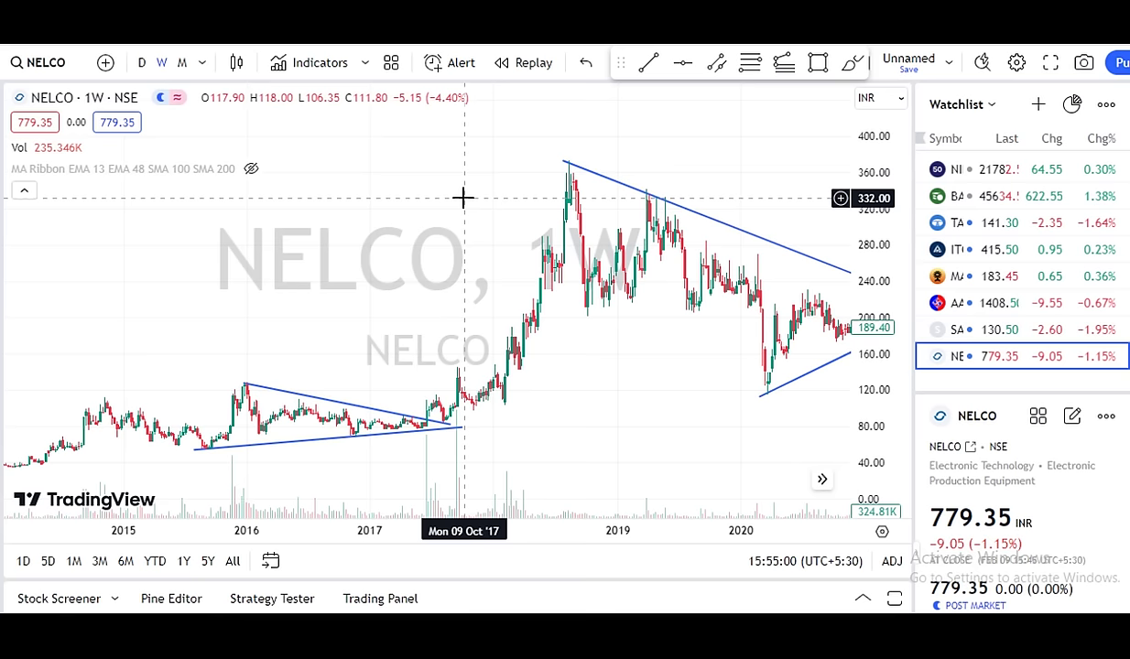
# Examine the triangle from the August 2018 peak through the March 2020 low to the May 2021 breakout
pyautogui.moveTo(769, 421); pyautogui.dragTo(507, 436)
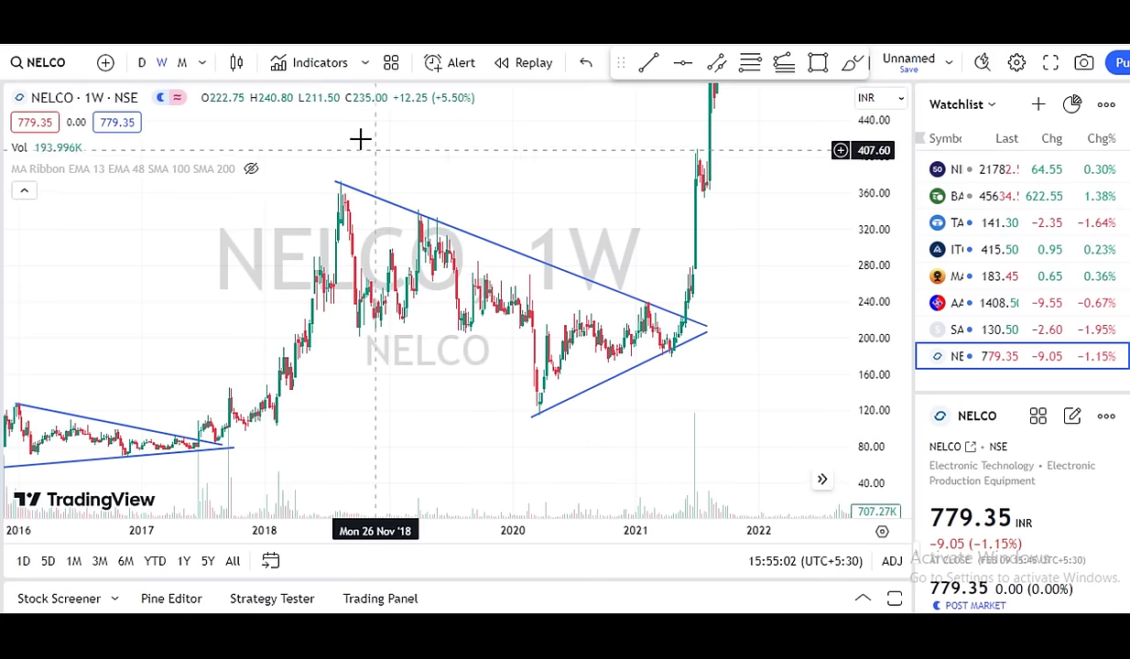
pyautogui.click(374, 197)
pyautogui.click(568, 394)
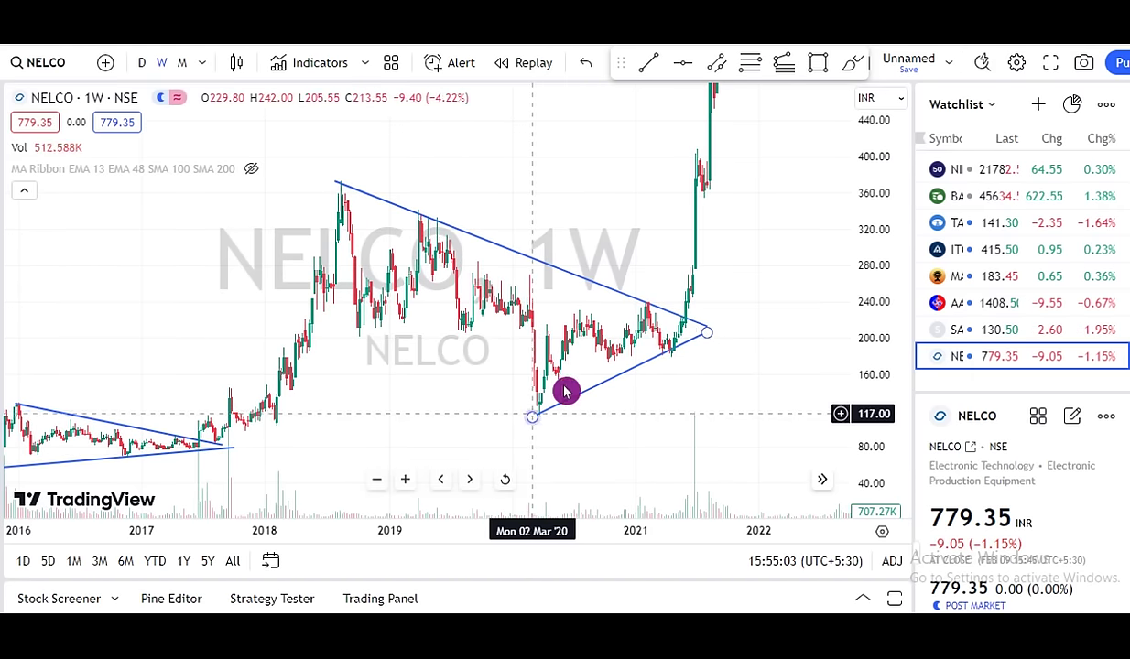
pyautogui.click(683, 321)
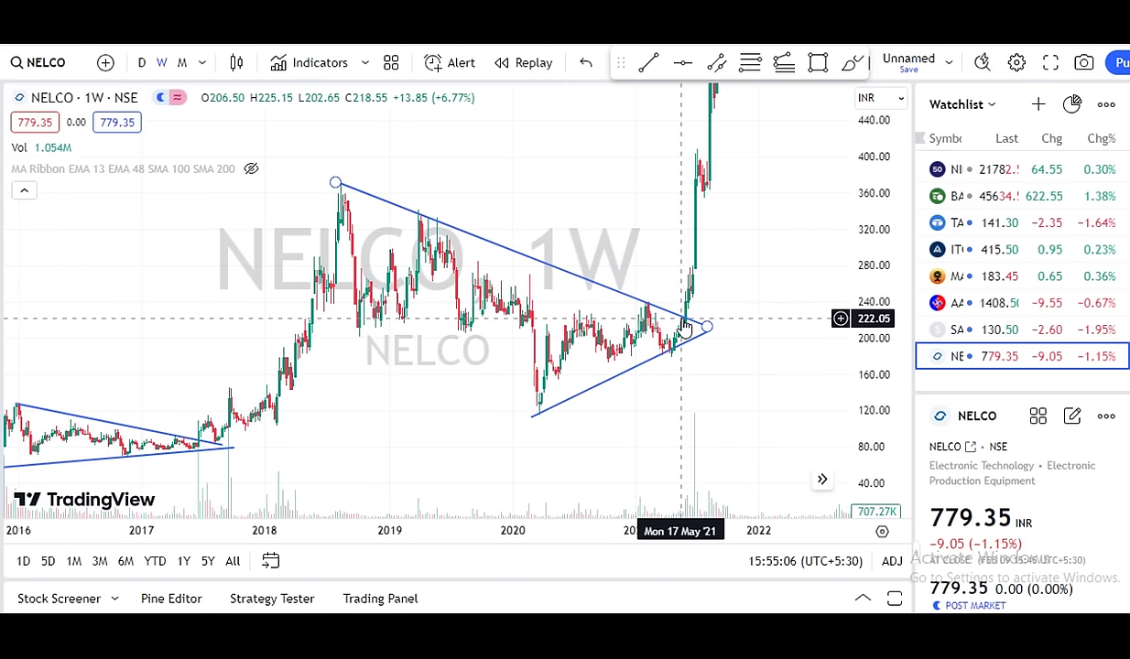
# Examine the rally from the 2021 triangle breakout up to the October 2021 high
pyautogui.moveTo(865, 277); pyautogui.dragTo(727, 345)
pyautogui.moveTo(896, 300); pyautogui.dragTo(752, 191)
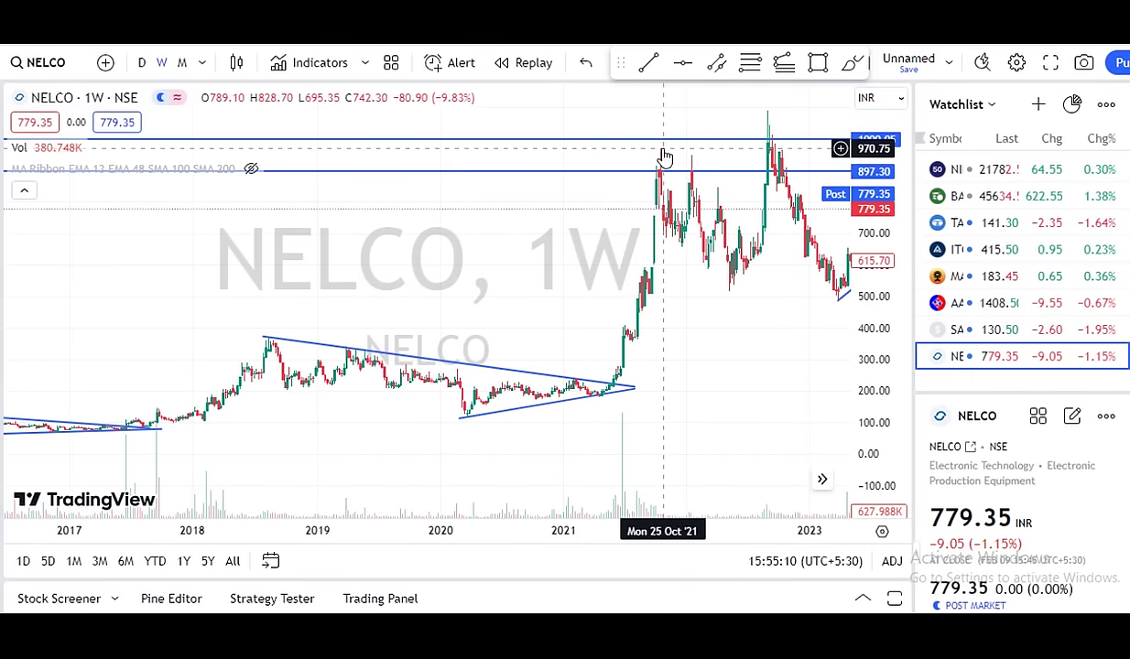
pyautogui.click(601, 399)
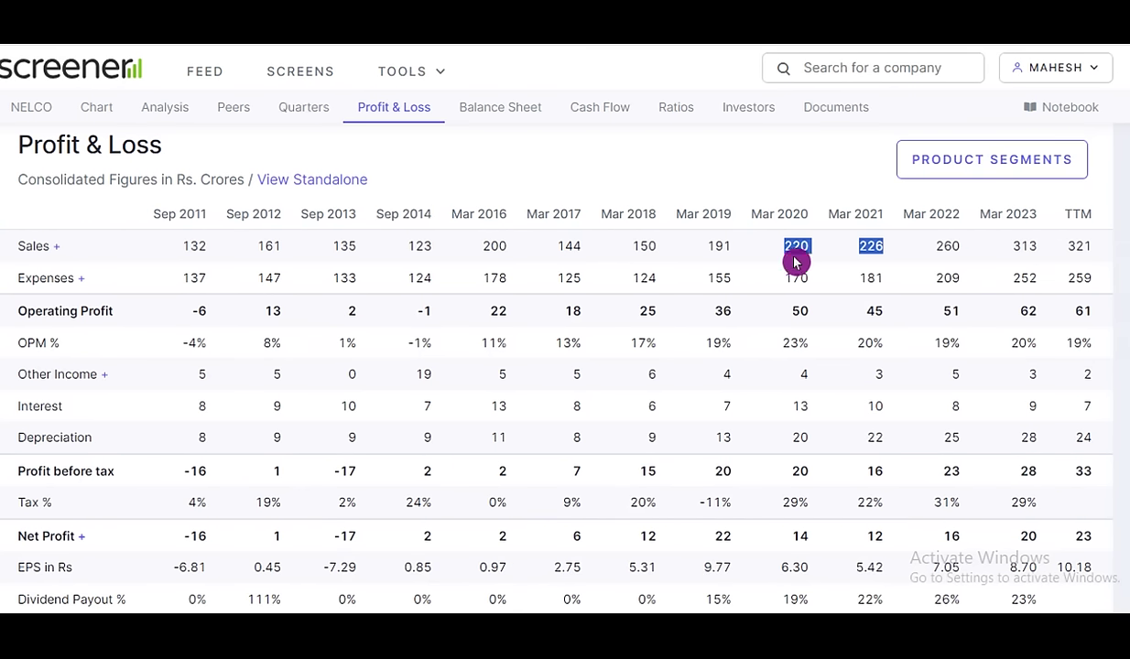
# Return to Screener's Profit & Loss table and compare sales for Mar 2020 and Mar 2023 by highlighting each figure
pyautogui.click(777, 251)
pyautogui.moveTo(782, 252); pyautogui.dragTo(812, 252)
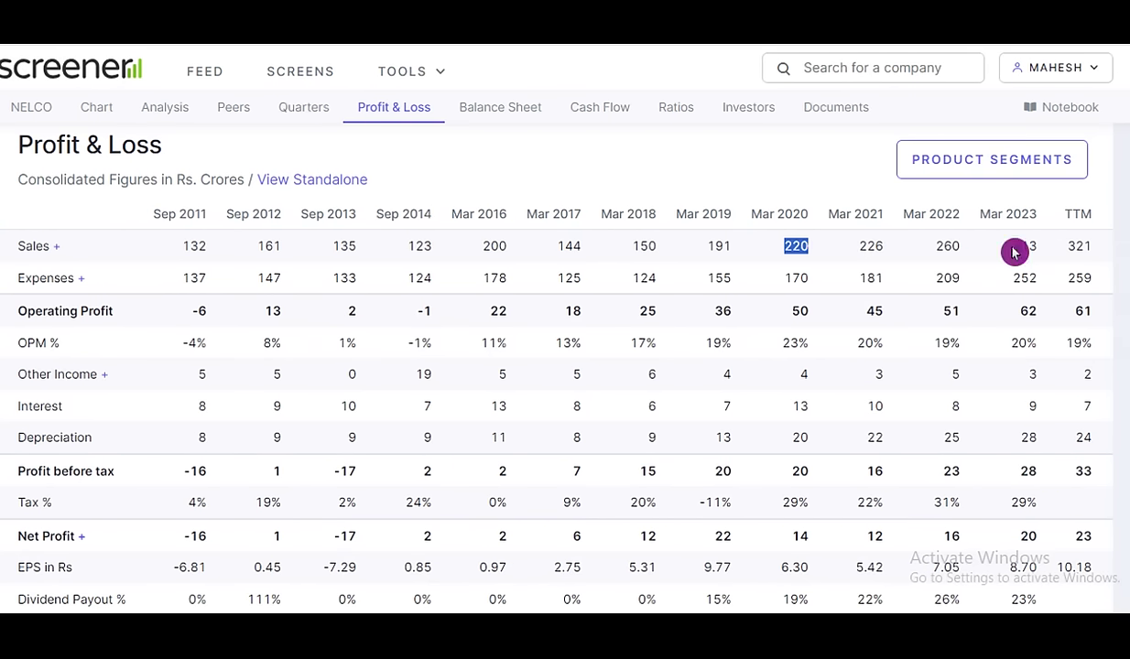
pyautogui.moveTo(1012, 249); pyautogui.dragTo(1041, 252)
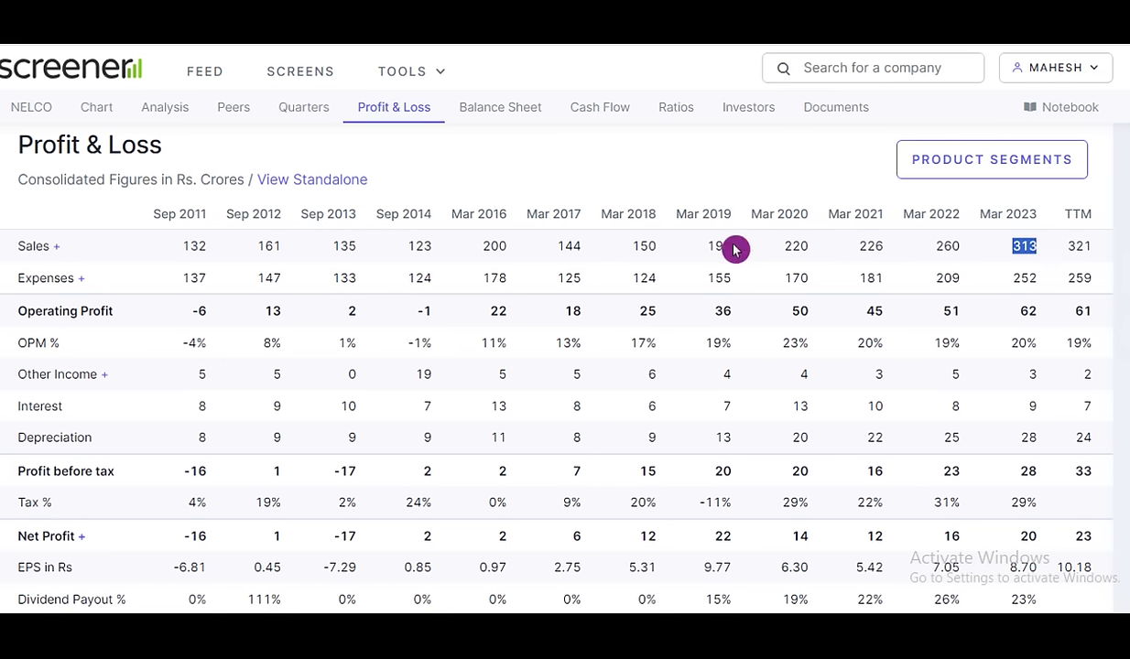
# Highlight the Mar 2019 to Mar 2022 sales, and examine TradingView's weekly price action from the May 2021 breakout to early 2024
pyautogui.moveTo(700, 247); pyautogui.dragTo(973, 249)
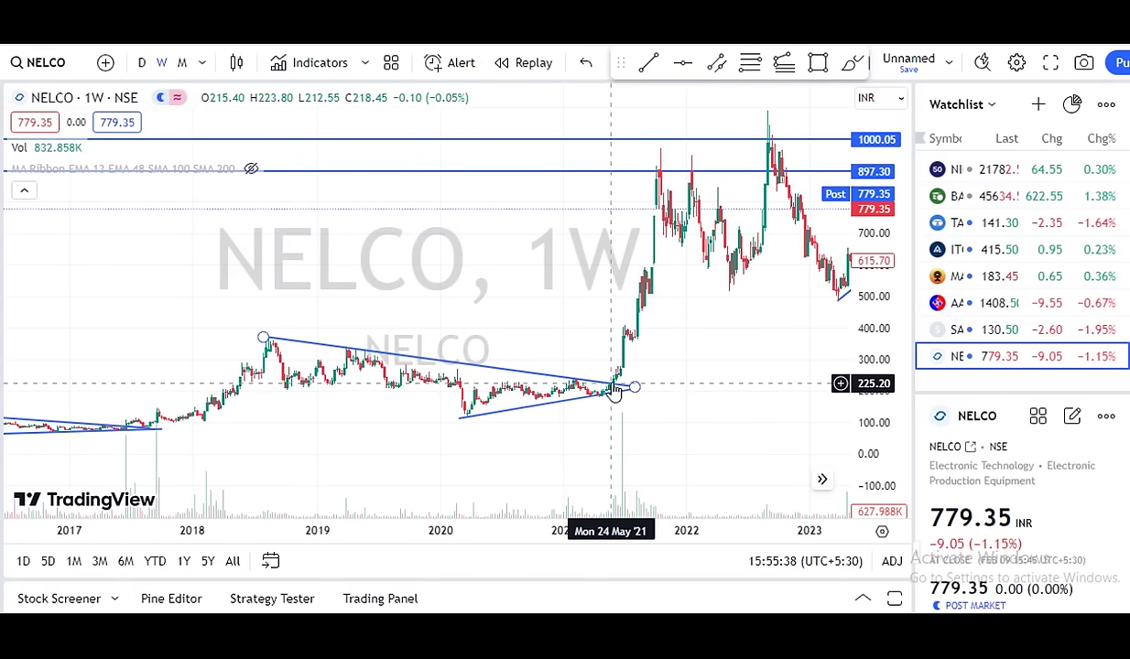
pyautogui.scroll(5, 662, 151)
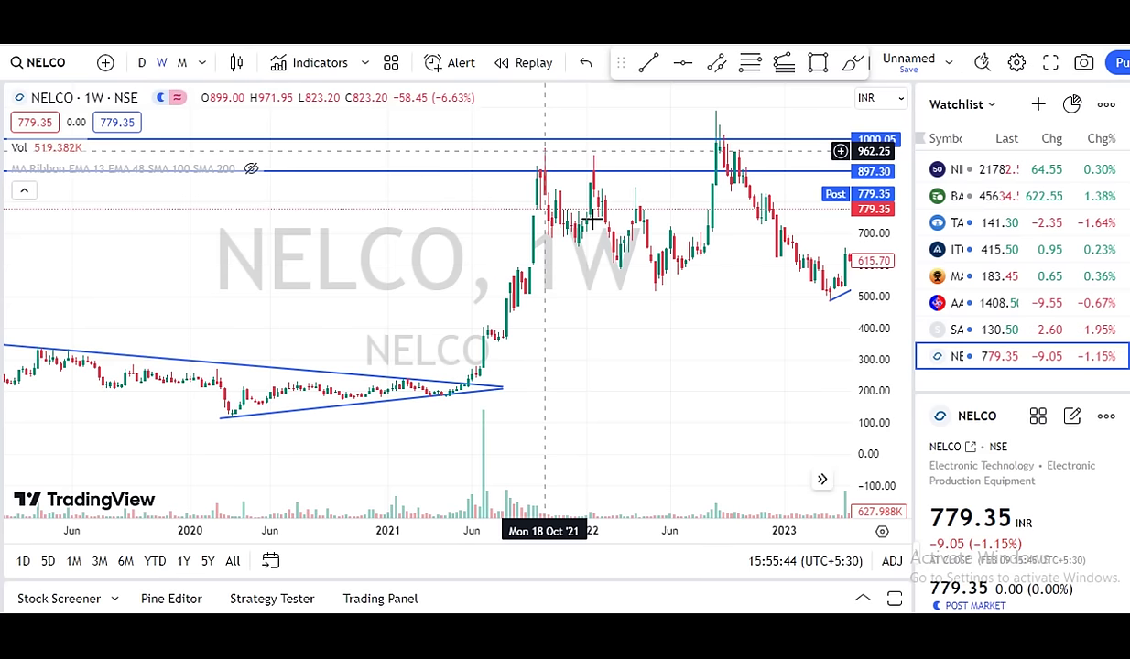
pyautogui.moveTo(713, 331); pyautogui.dragTo(534, 368)
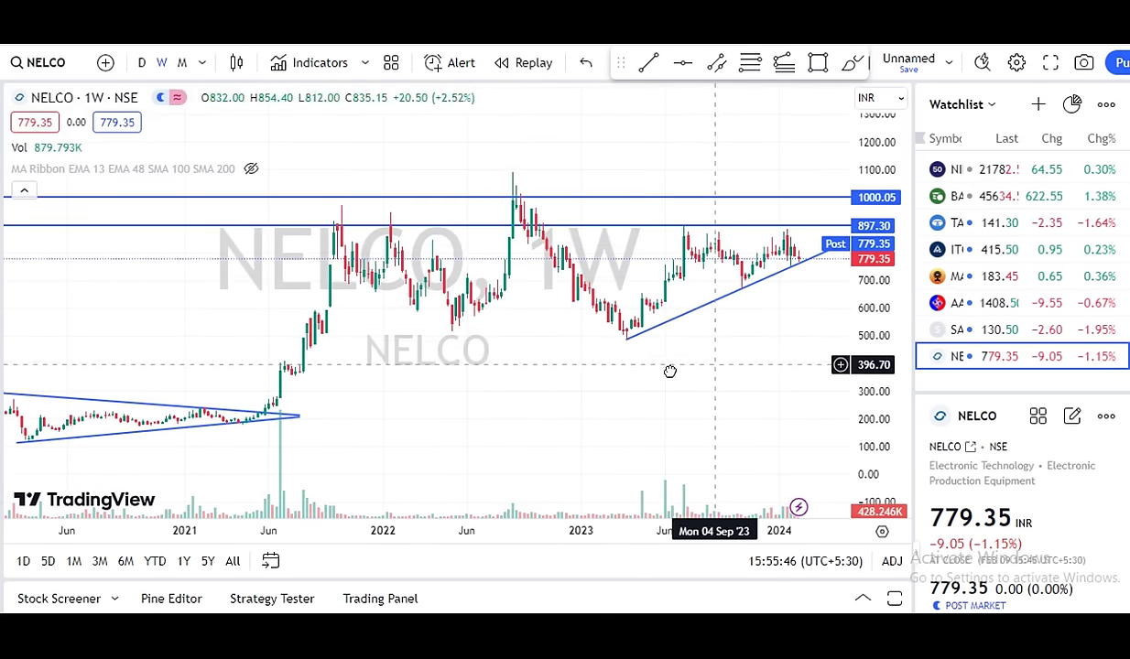
pyautogui.moveTo(669, 370); pyautogui.dragTo(605, 368)
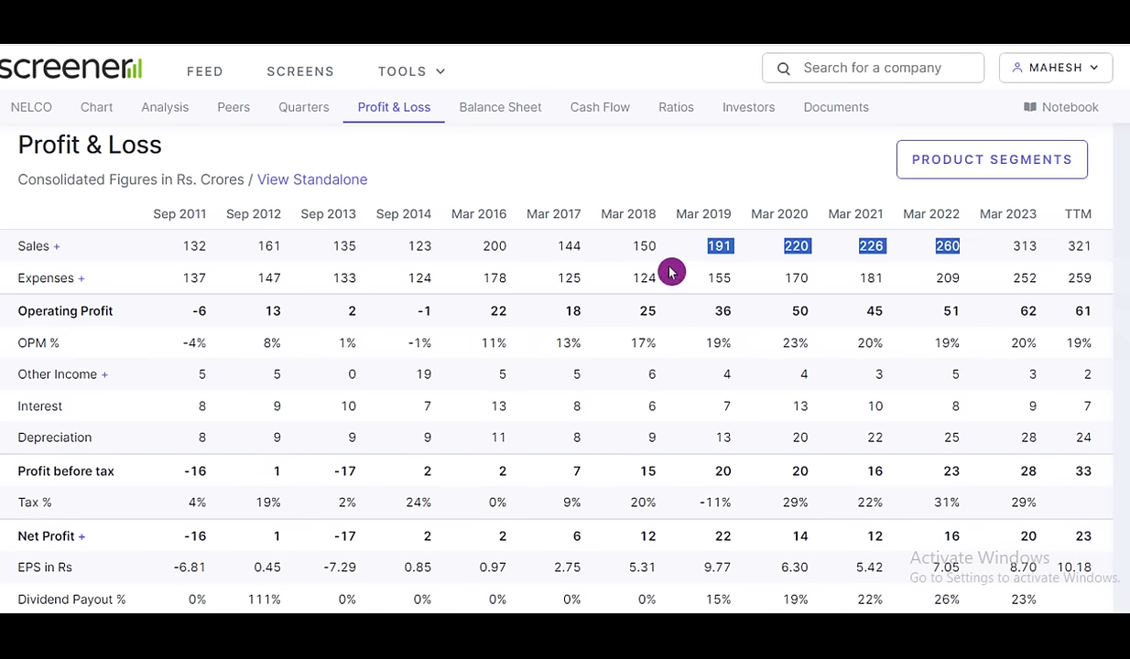
# Return to Screener's Profit & Loss table and compare recent sales, operating profit and net profit through Mar 2023 and TTM
pyautogui.click(849, 259)
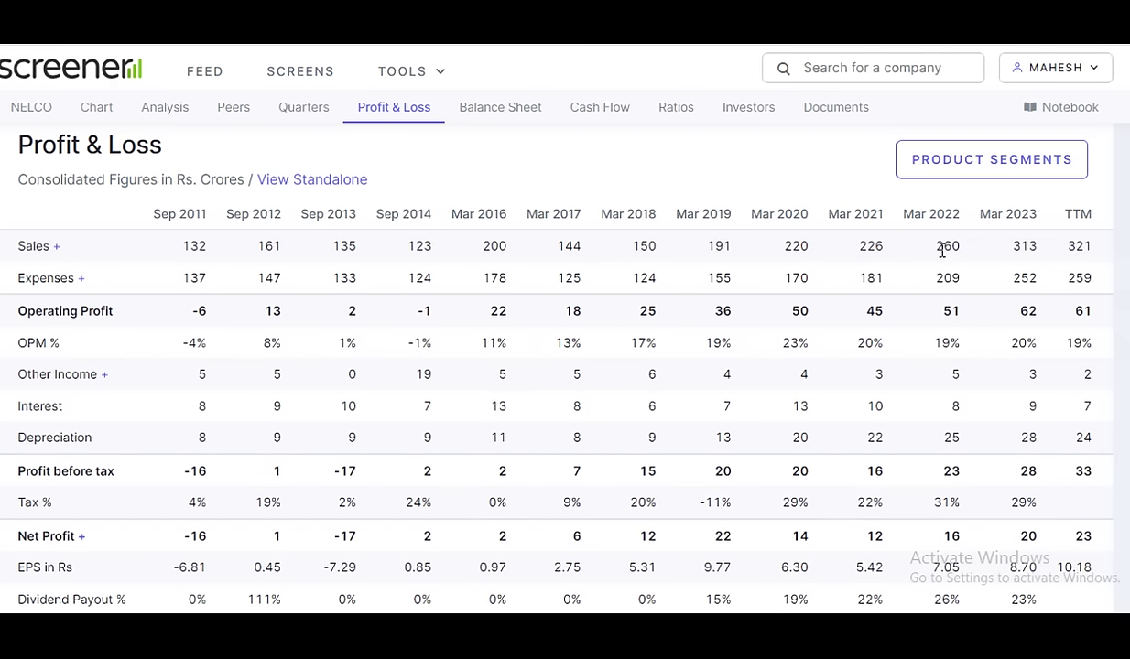
pyautogui.moveTo(833, 245); pyautogui.dragTo(1053, 245)
pyautogui.click(890, 241)
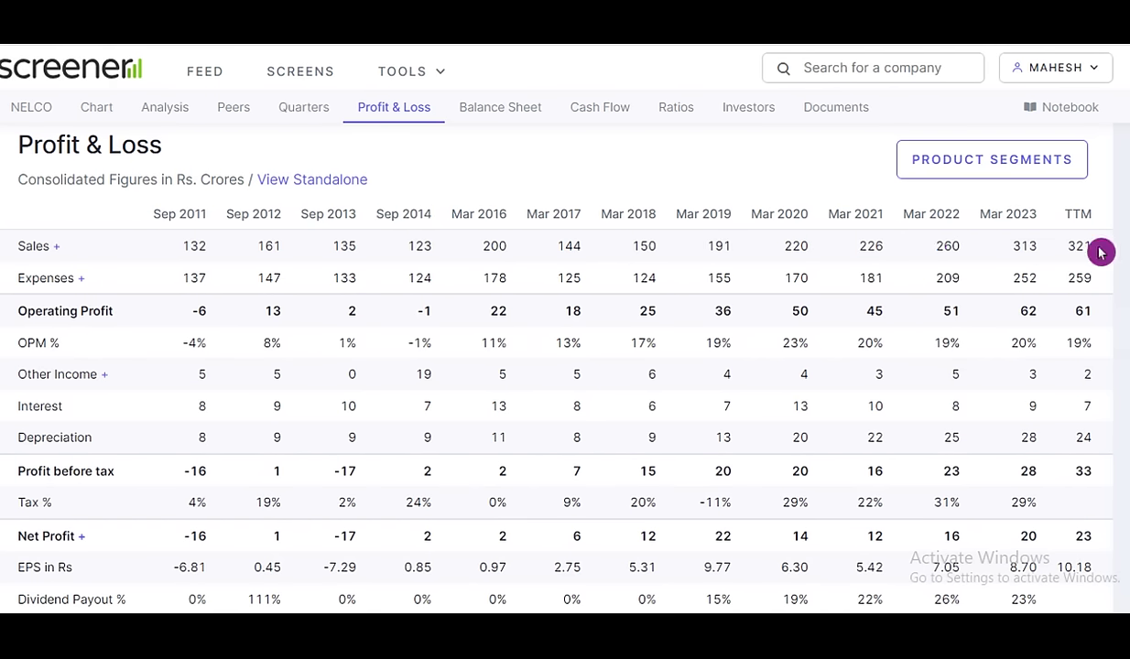
pyautogui.moveTo(1034, 308); pyautogui.dragTo(937, 310)
pyautogui.click(1052, 249)
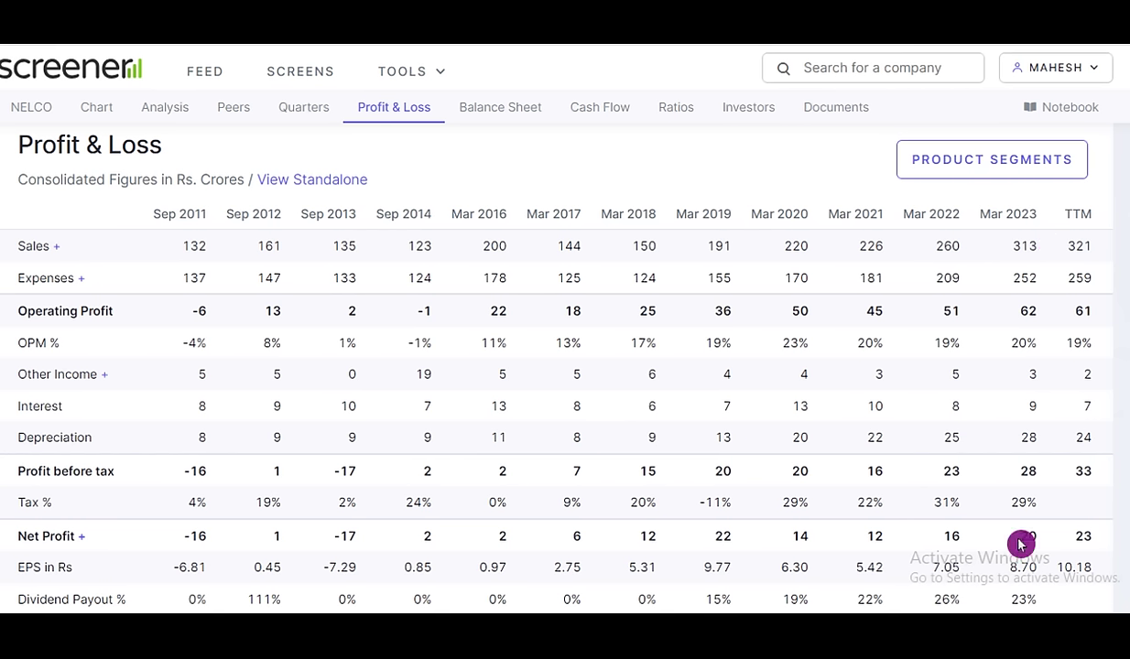
pyautogui.moveTo(1014, 538); pyautogui.dragTo(1103, 540)
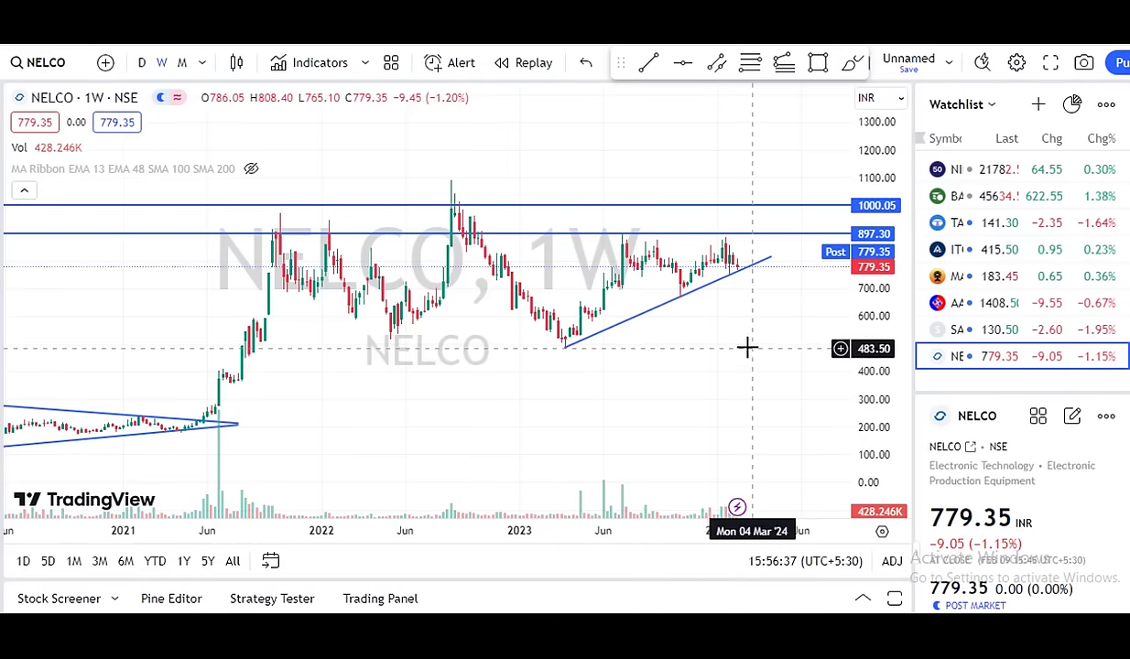
# Switch to the TradingView chart and examine the recent consolidation between the rising trendline and the resistance lines at 897.30 and 1000.05
pyautogui.moveTo(746, 346); pyautogui.dragTo(651, 384)
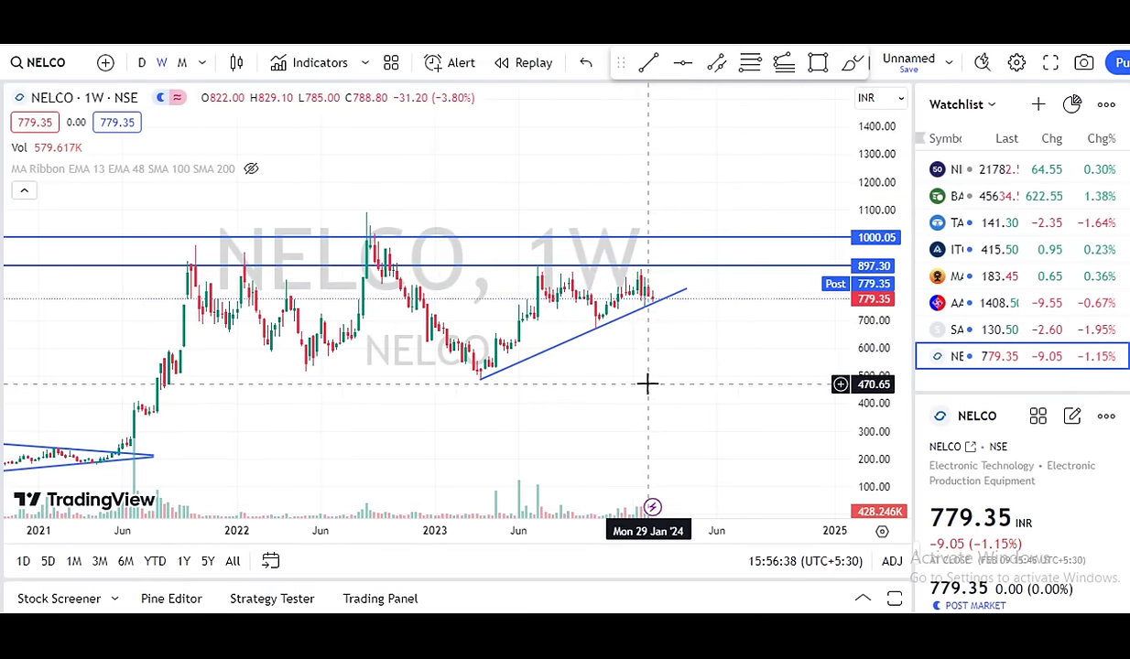
pyautogui.click(648, 270)
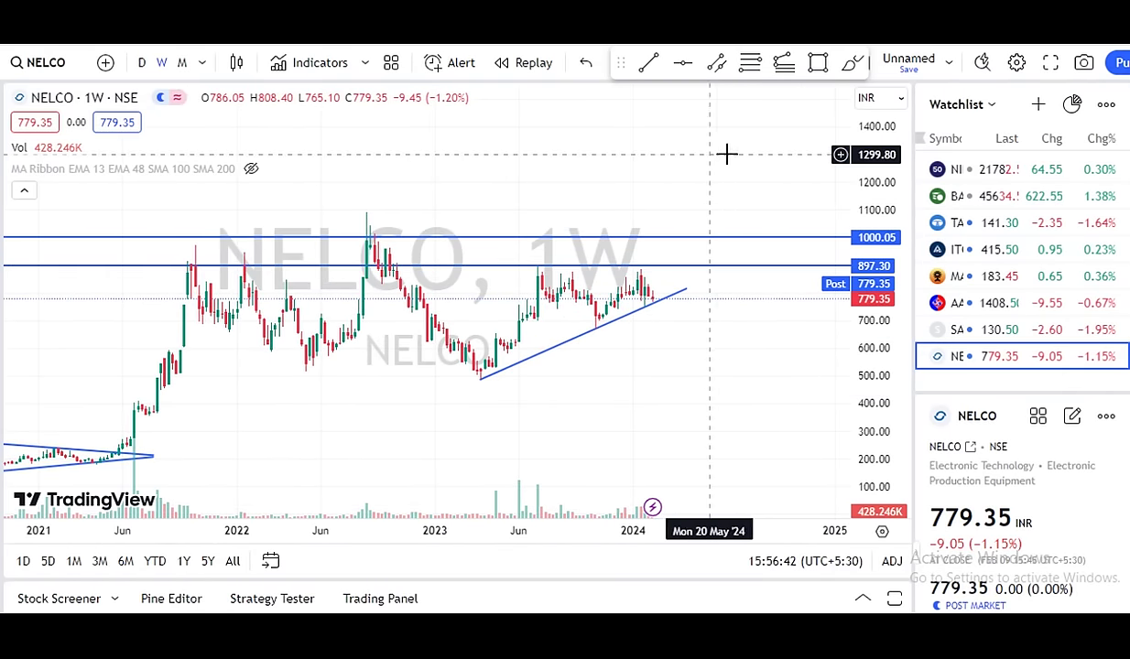
pyautogui.moveTo(724, 154); pyautogui.dragTo(696, 197)
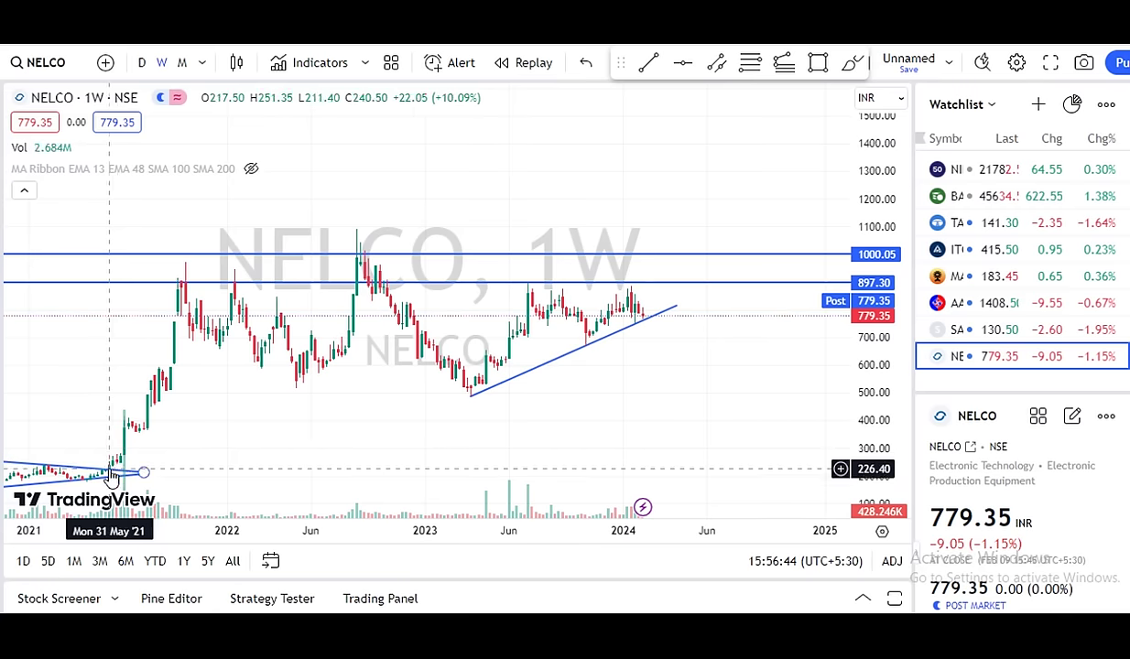
# Review the weekly price history back to 2010, comparing the 2017 and 2021 triangle breakouts with the rallies that followed
pyautogui.moveTo(472, 365); pyautogui.dragTo(519, 342)
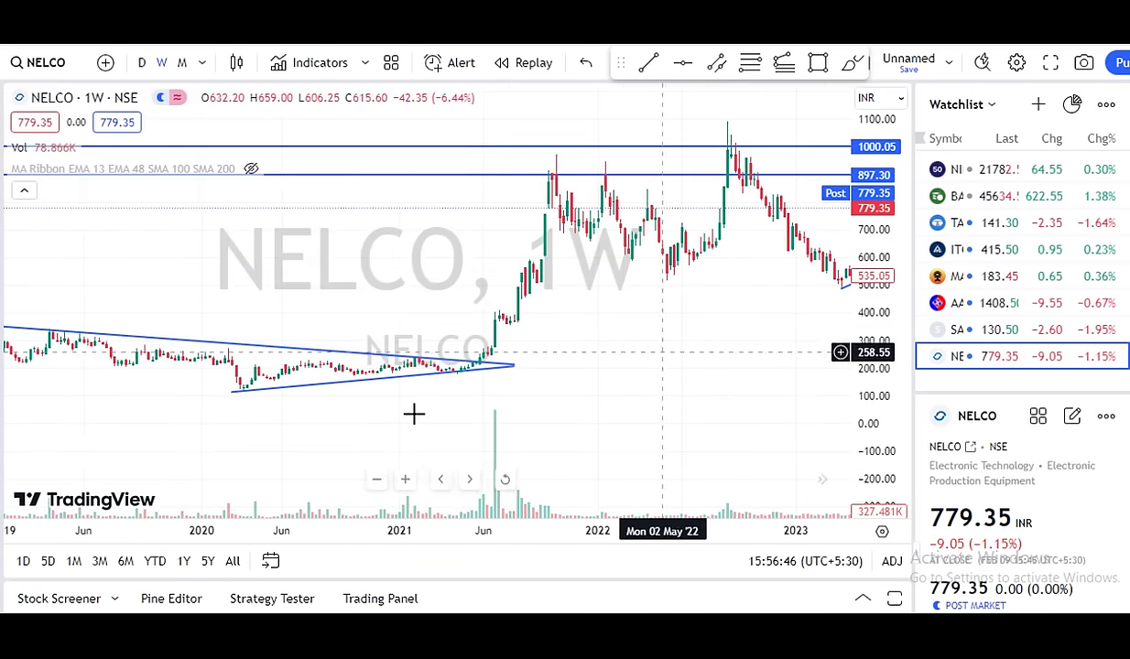
pyautogui.scroll(-5, 703, 368)
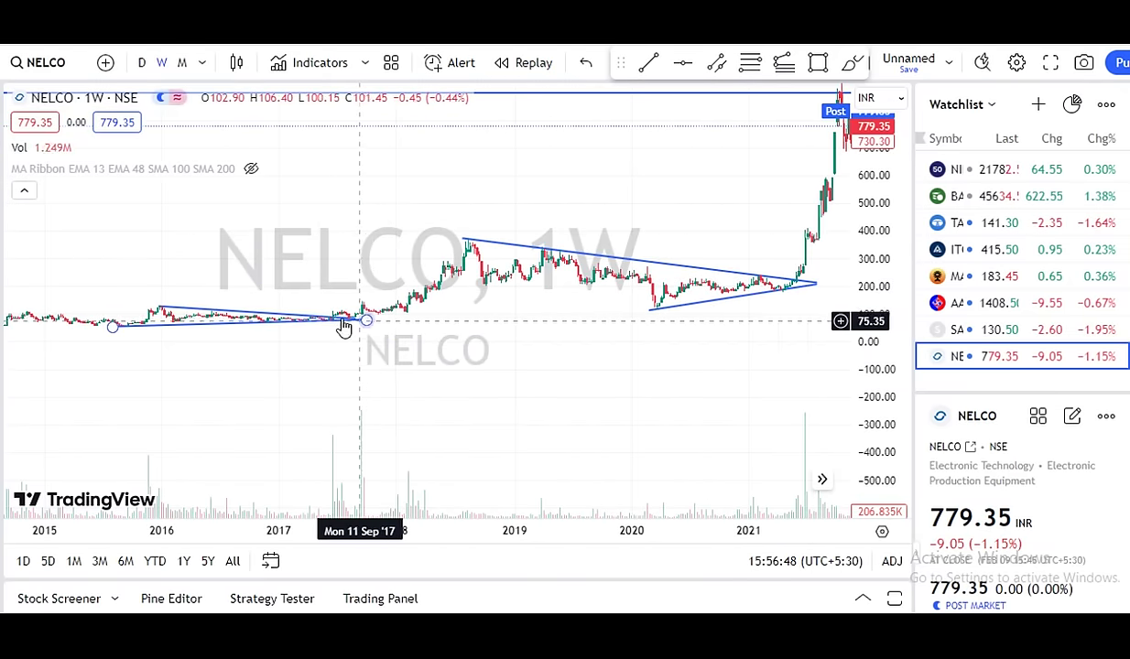
pyautogui.scroll(-1, 569, 374)
pyautogui.scroll(-2, 569, 375)
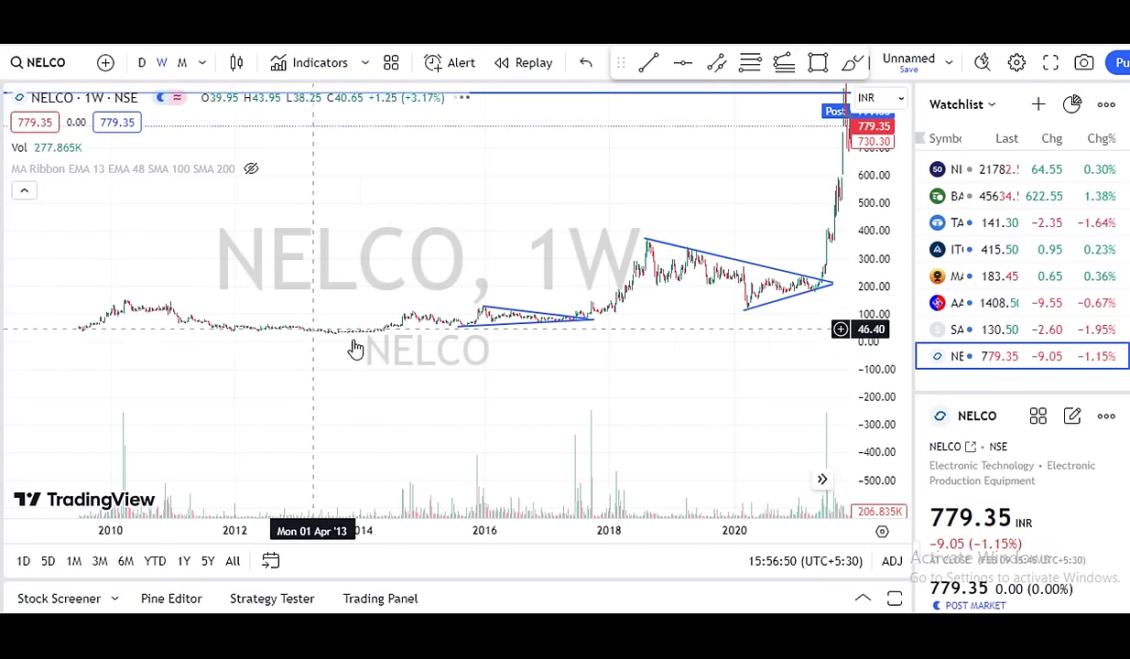
pyautogui.click(483, 309)
pyautogui.moveTo(750, 340); pyautogui.dragTo(608, 384)
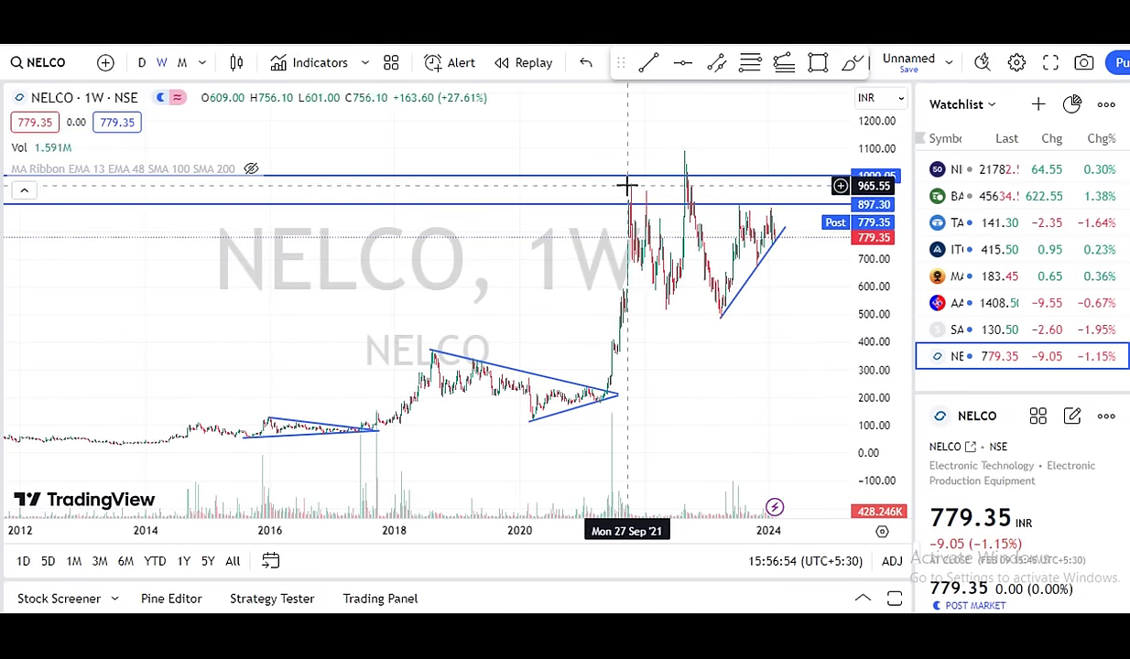
# Examine the decline from the 2022 peak and the rising support line from the 2023 low to the latest candles
pyautogui.scroll(3, 778, 282)
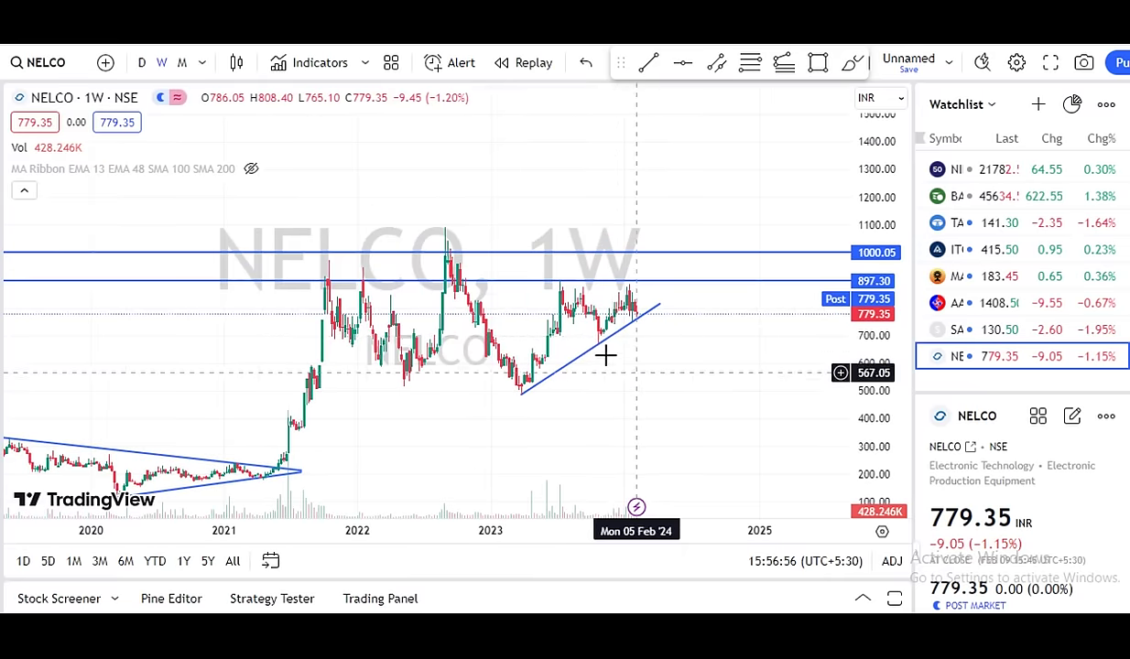
pyautogui.click(638, 321)
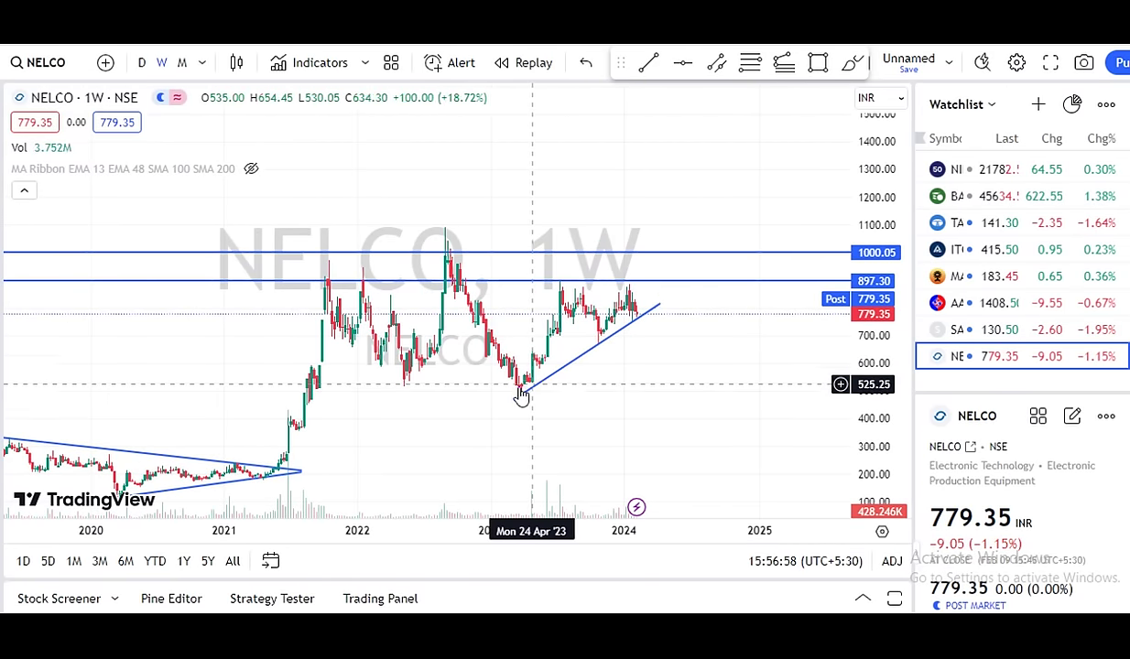
pyautogui.moveTo(521, 394); pyautogui.dragTo(521, 393)
pyautogui.click(424, 219)
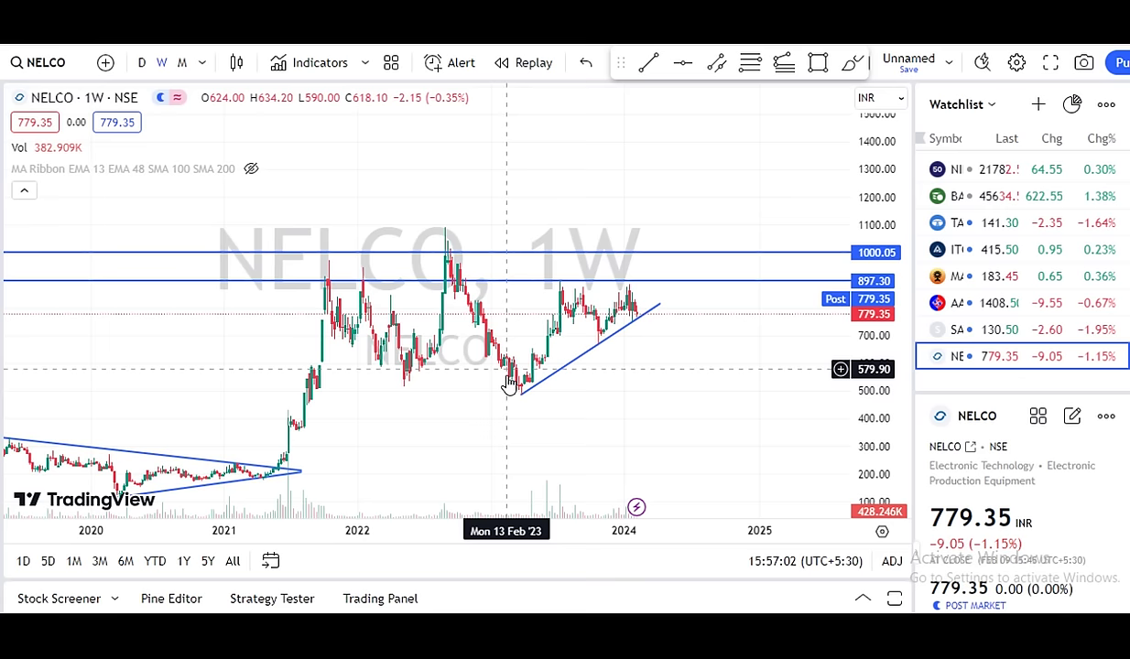
pyautogui.moveTo(671, 360); pyautogui.dragTo(662, 411)
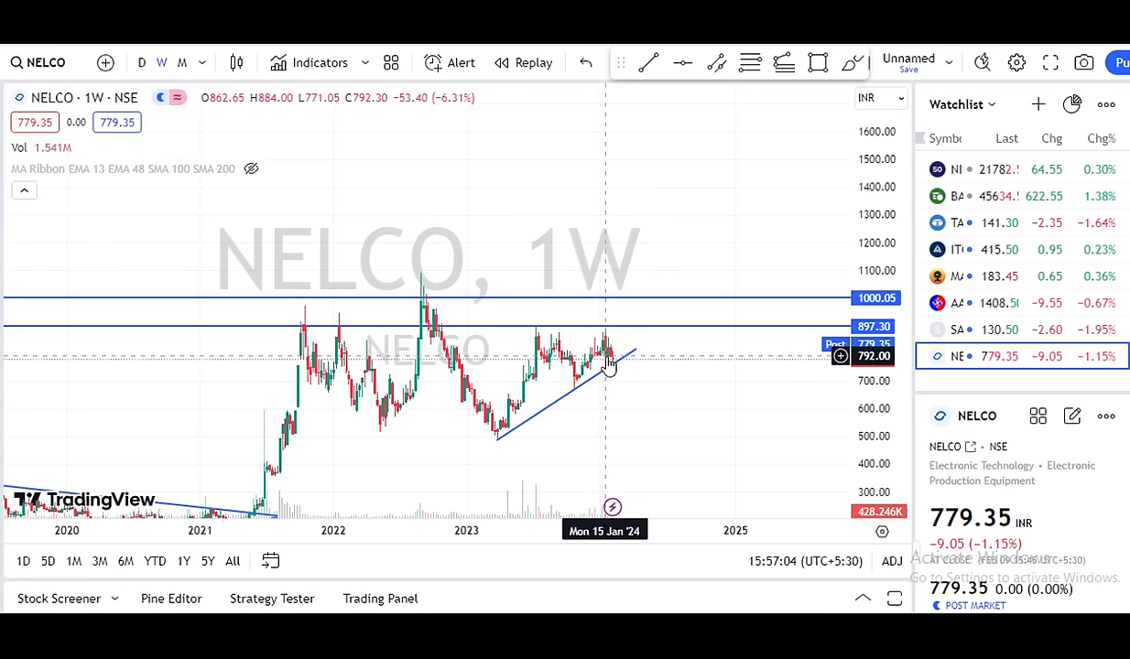
# Draw two horizontal target lines above the consolidation, at about 2485 and about 2002
pyautogui.click(690, 70)
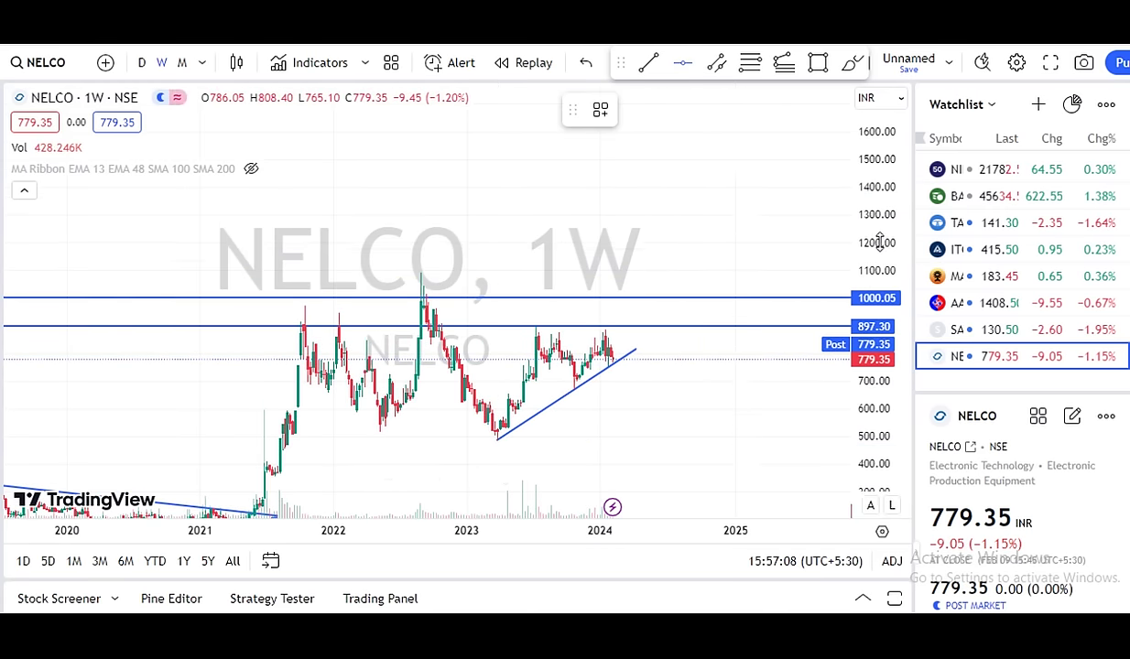
pyautogui.scroll(-4, 879, 240)
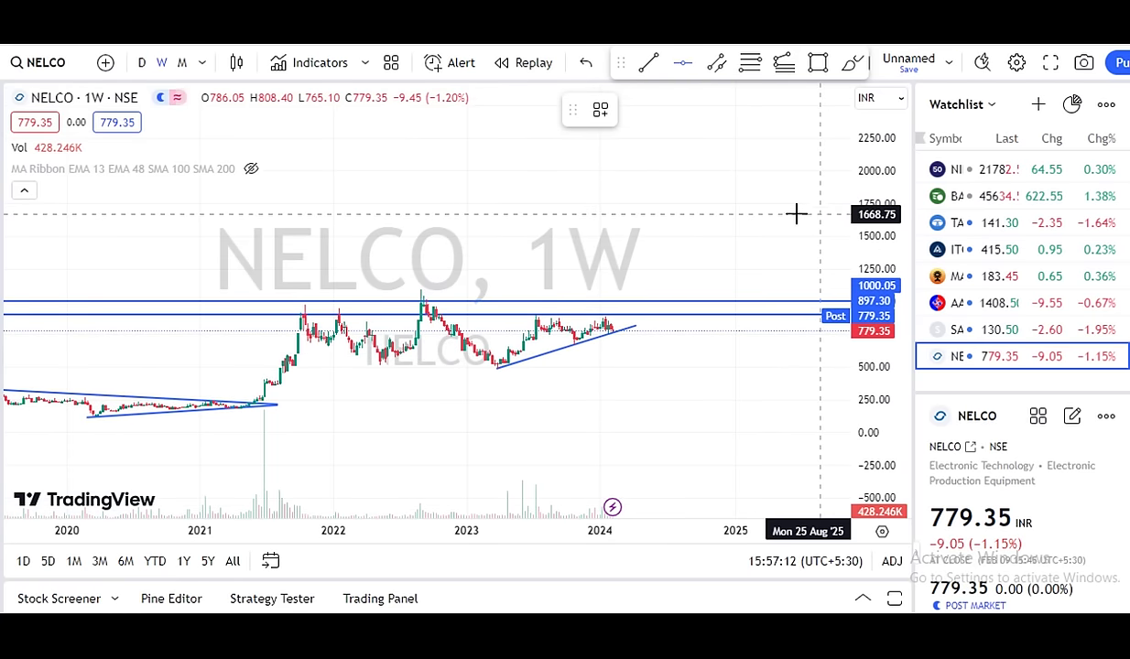
pyautogui.moveTo(776, 303); pyautogui.dragTo(774, 368)
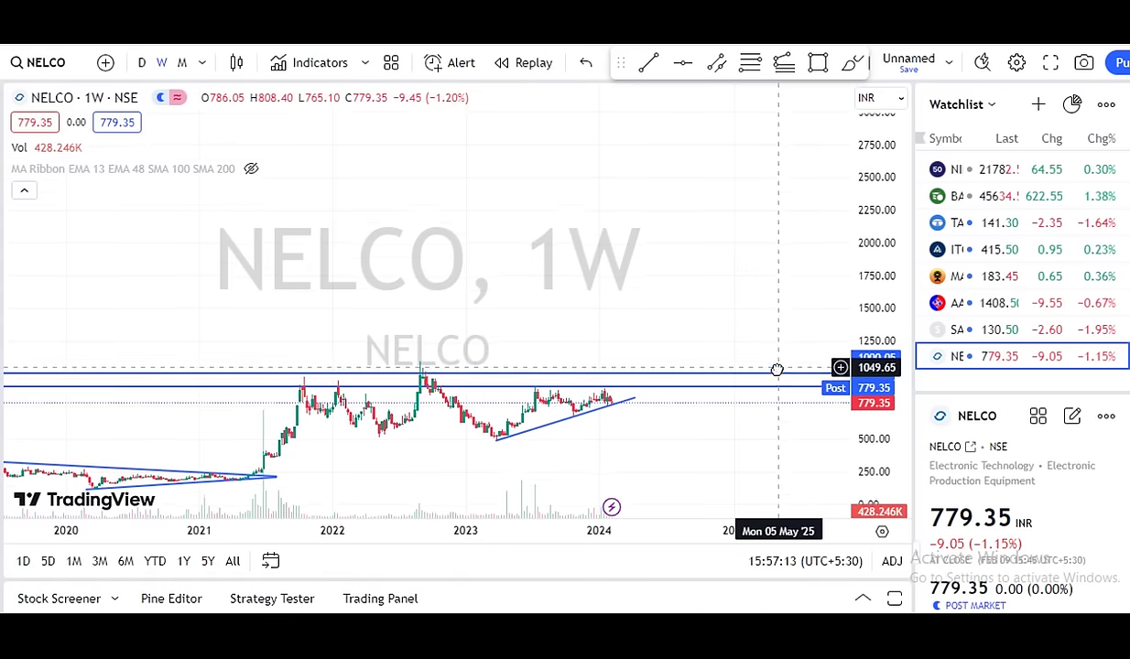
pyautogui.click(675, 71)
pyautogui.click(763, 181)
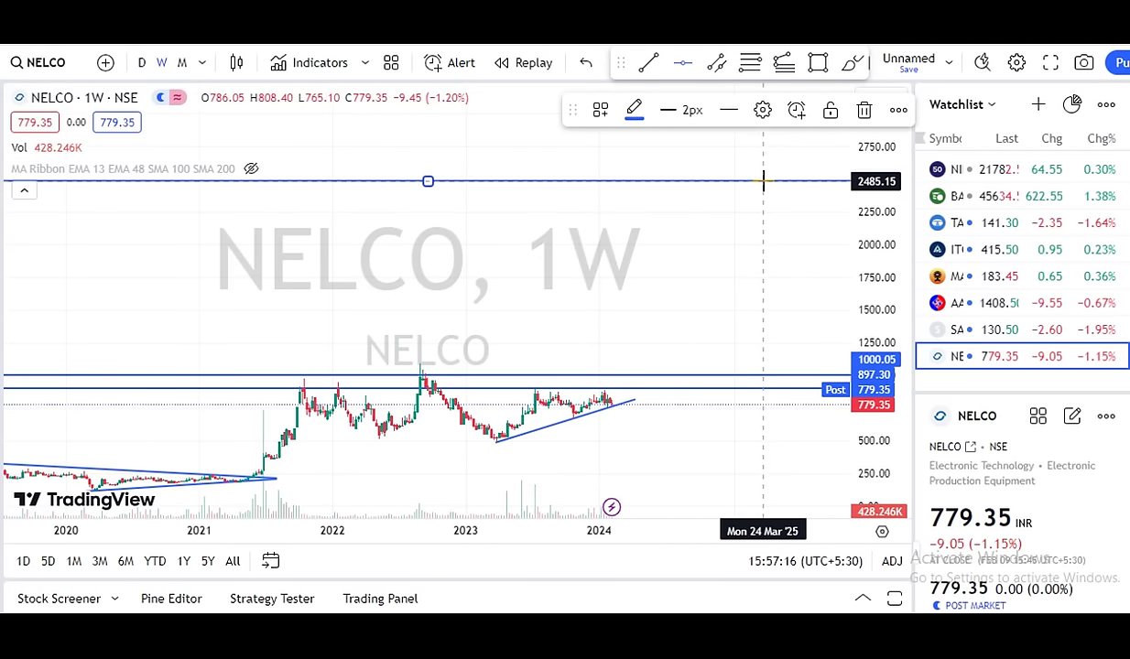
pyautogui.click(787, 243)
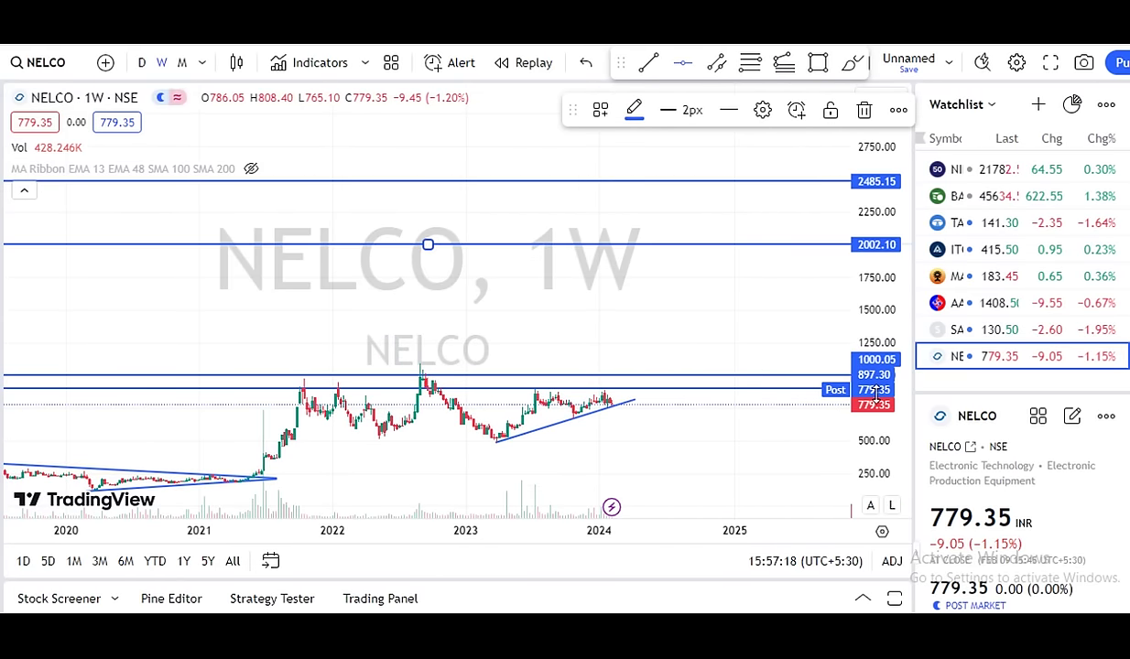
pyautogui.click(876, 392)
pyautogui.moveTo(854, 276); pyautogui.dragTo(857, 307)
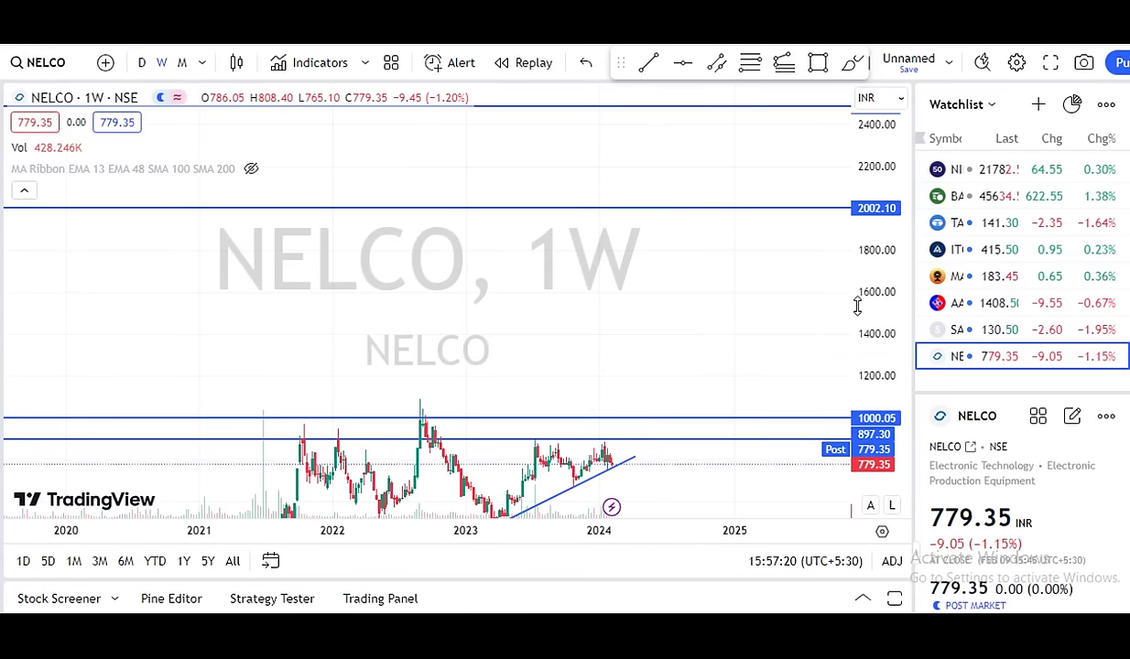